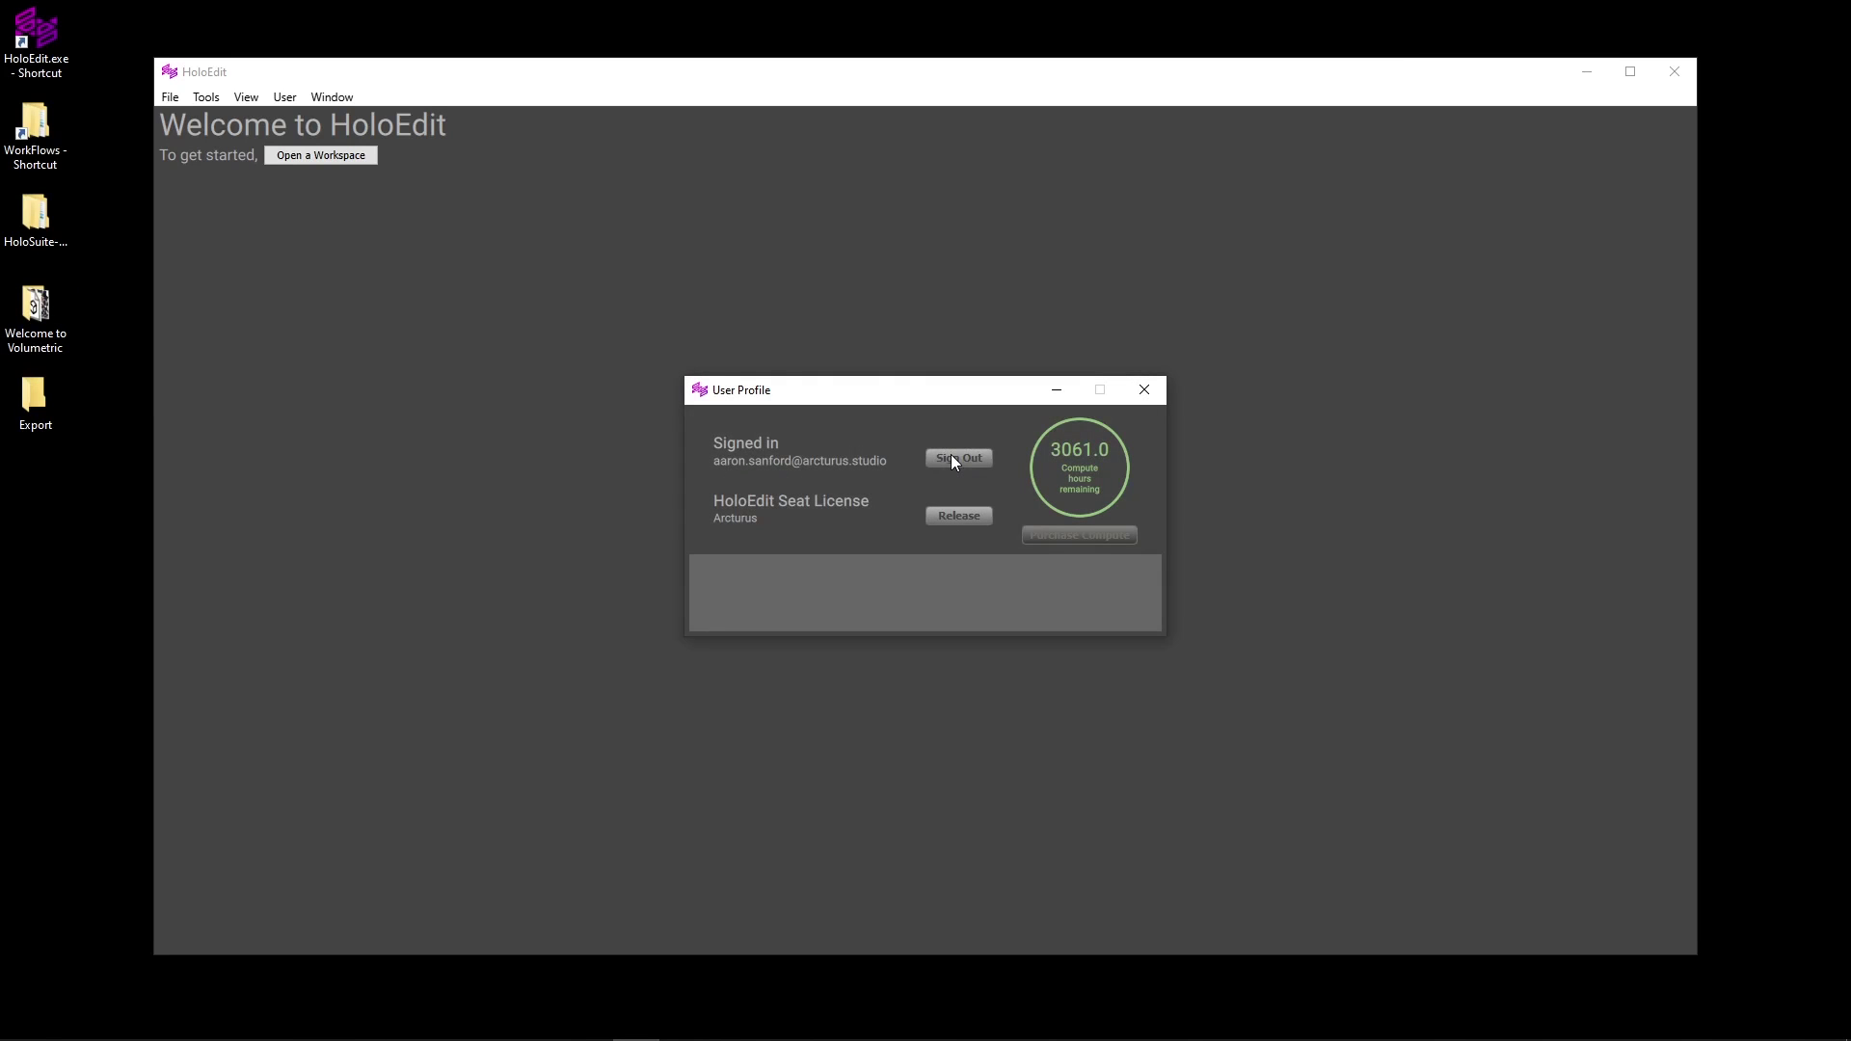
# Step: Close the profile window and create a folder named 'Basic Compression Workspace' inside WorkFlows
pyautogui.click(1146, 390)
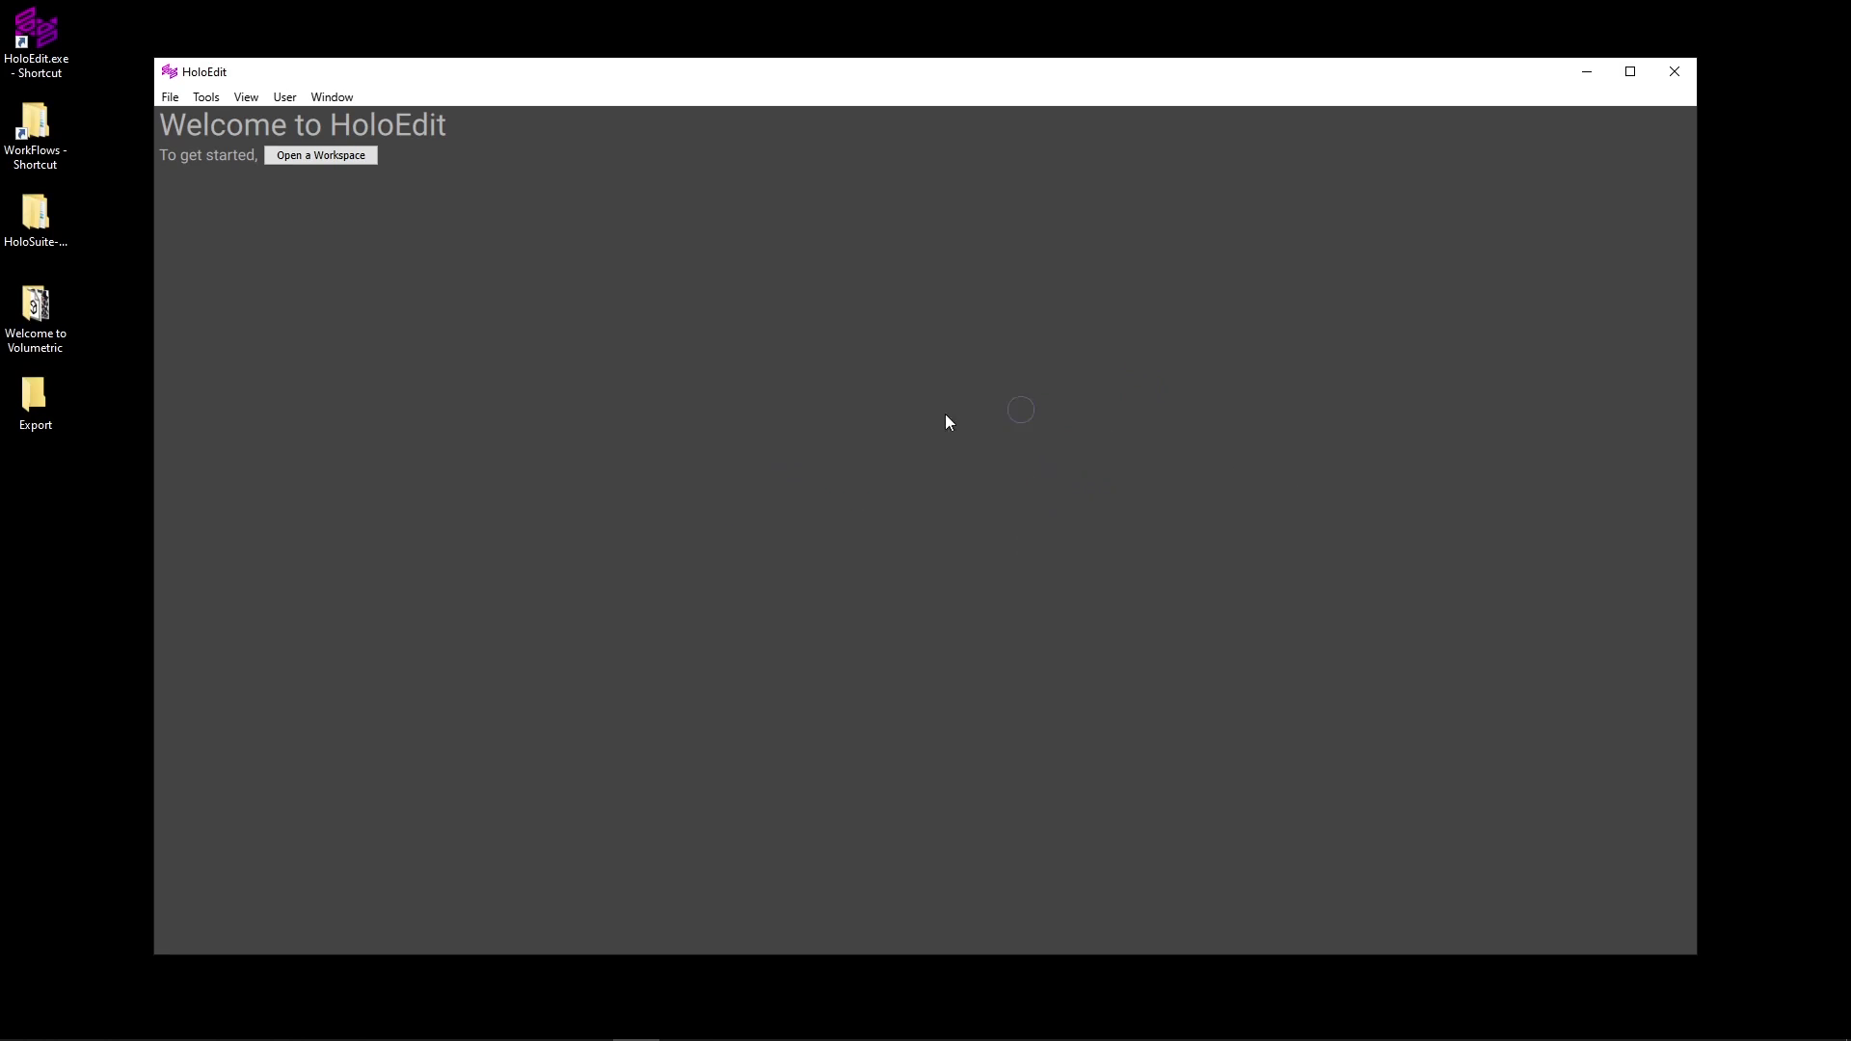
pyautogui.doubleClick(52, 135)
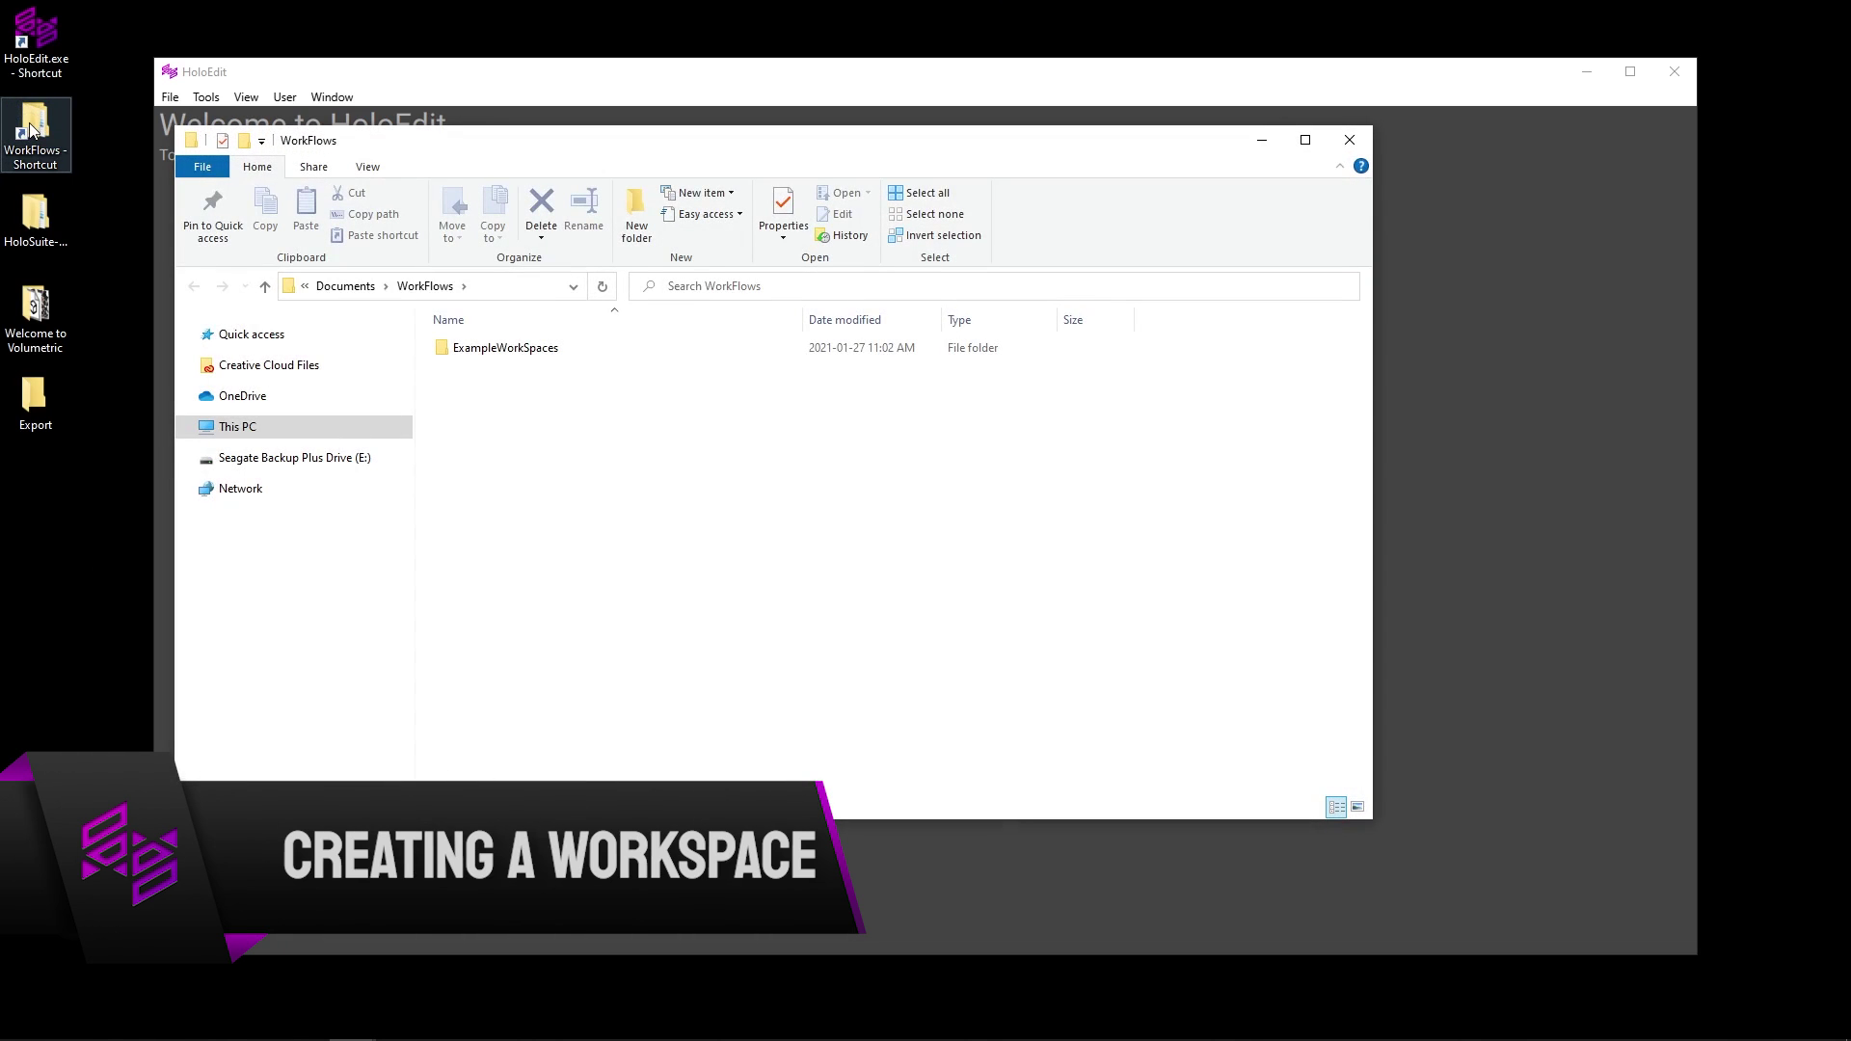
pyautogui.rightClick(549, 389)
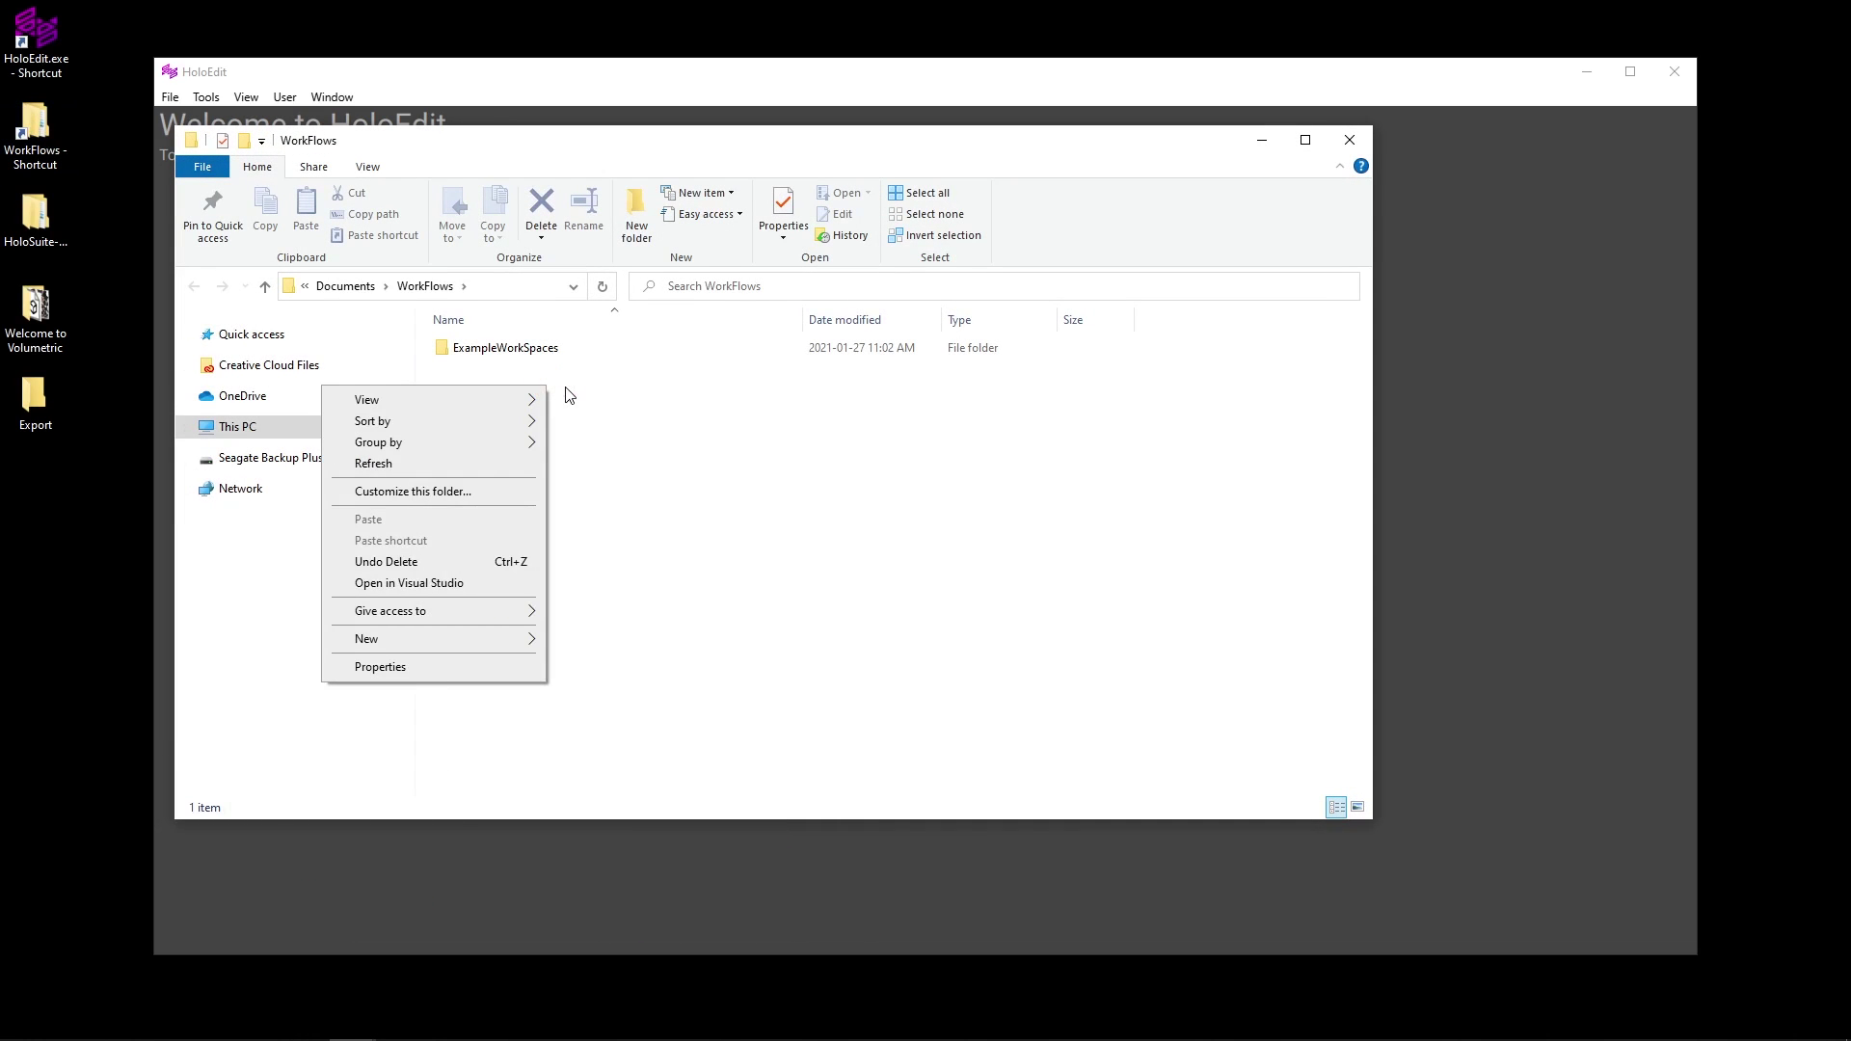
pyautogui.moveTo(512, 639)
pyautogui.click(622, 646)
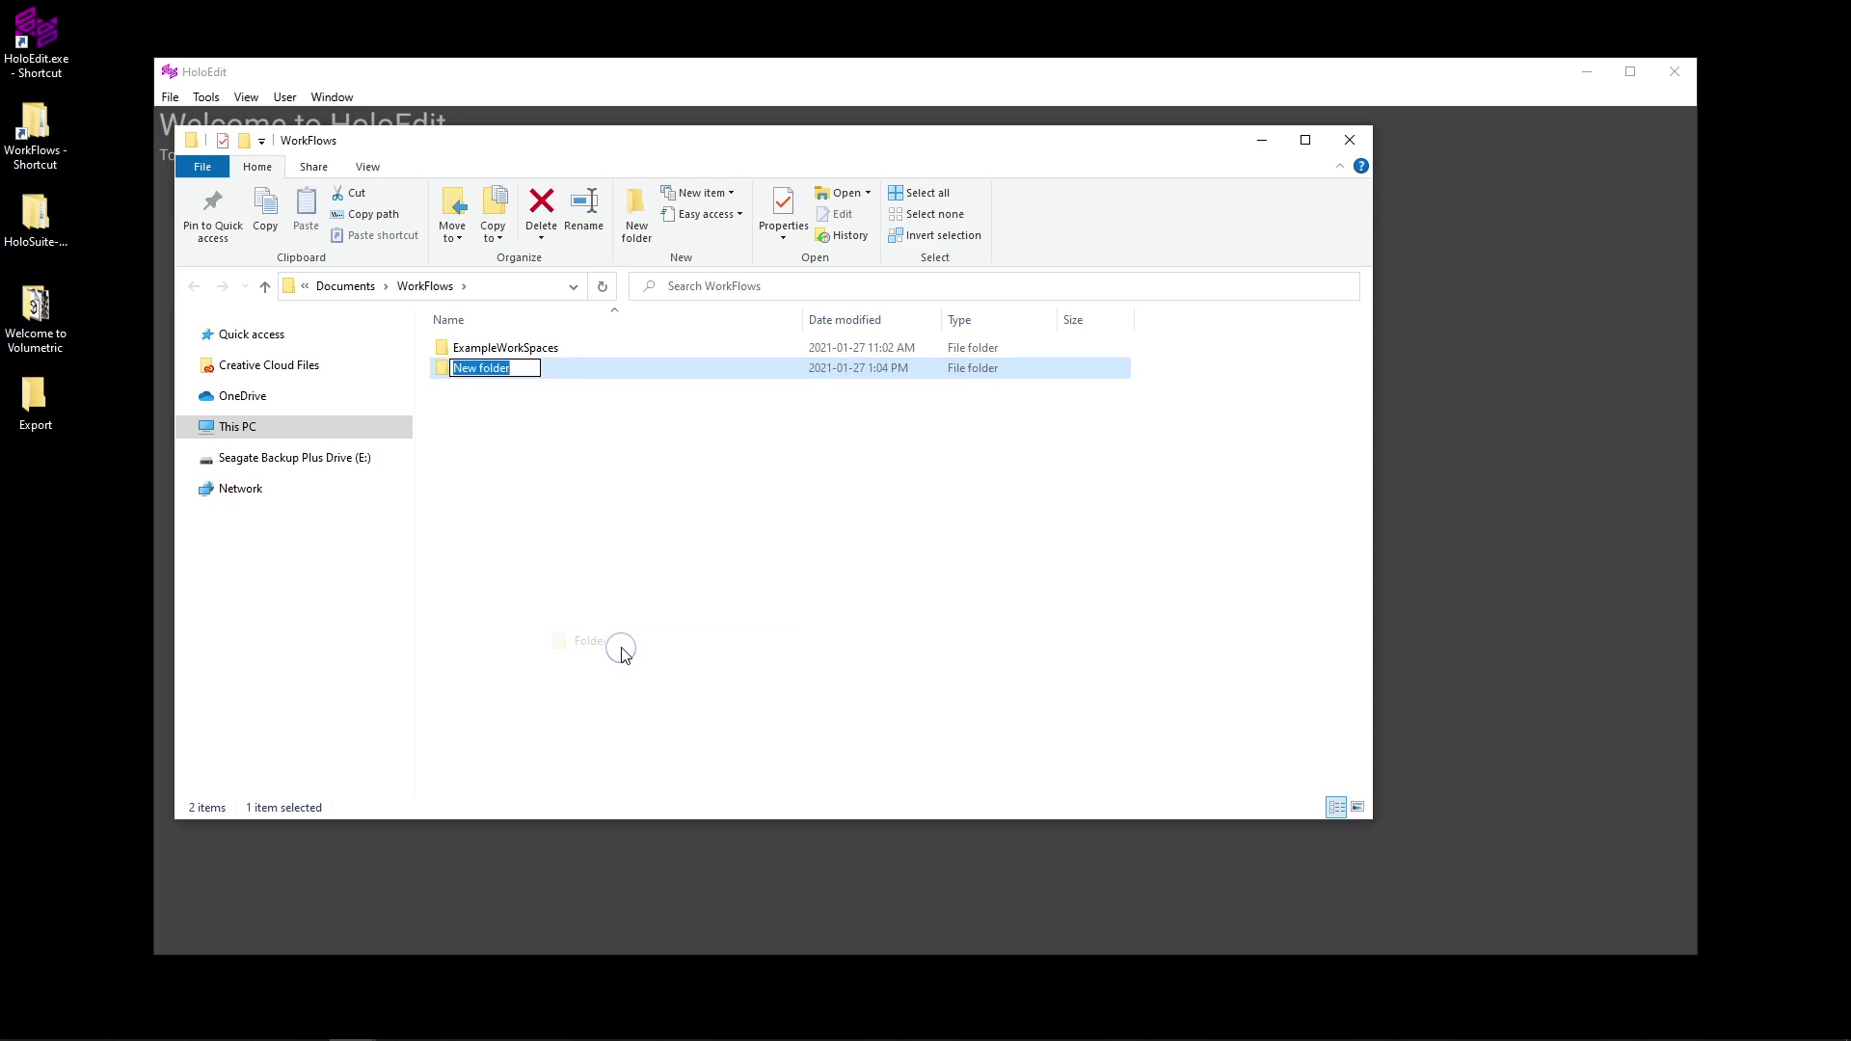
pyautogui.write('Basic')
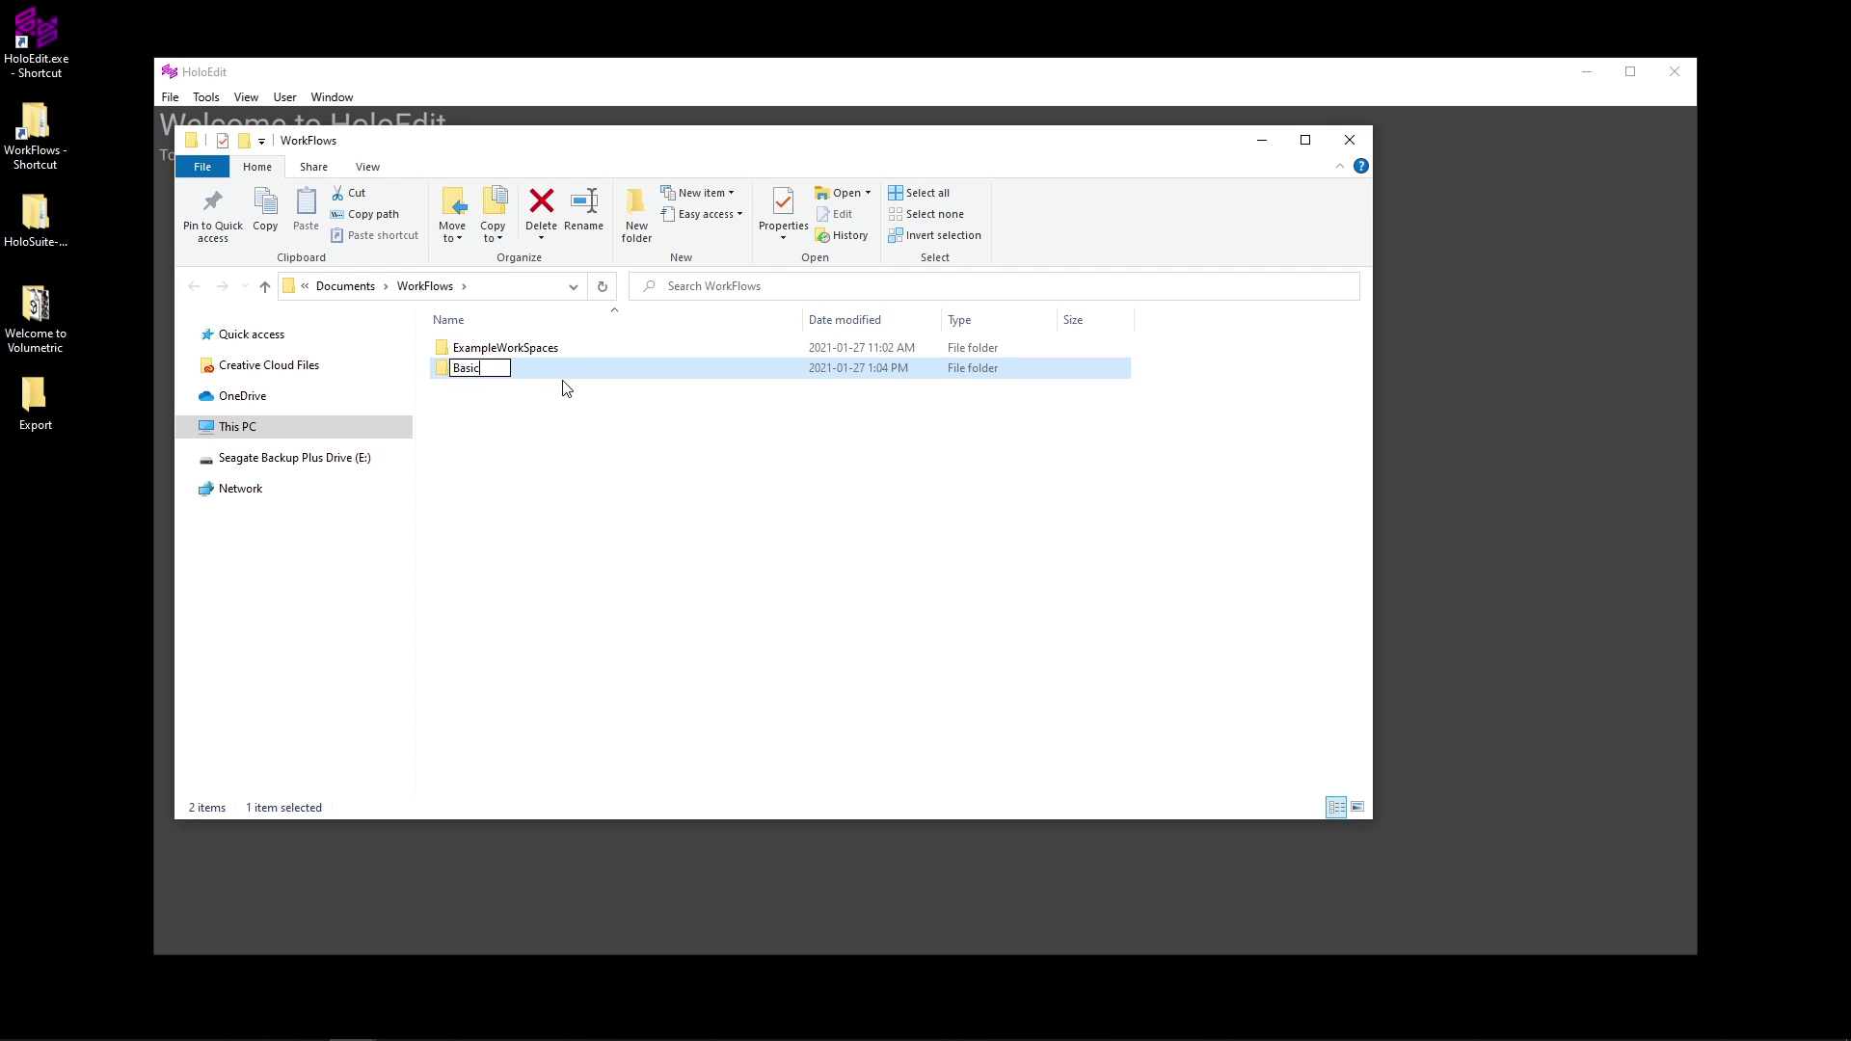
pyautogui.write(' Compression Workspace')
pyautogui.press('Return')
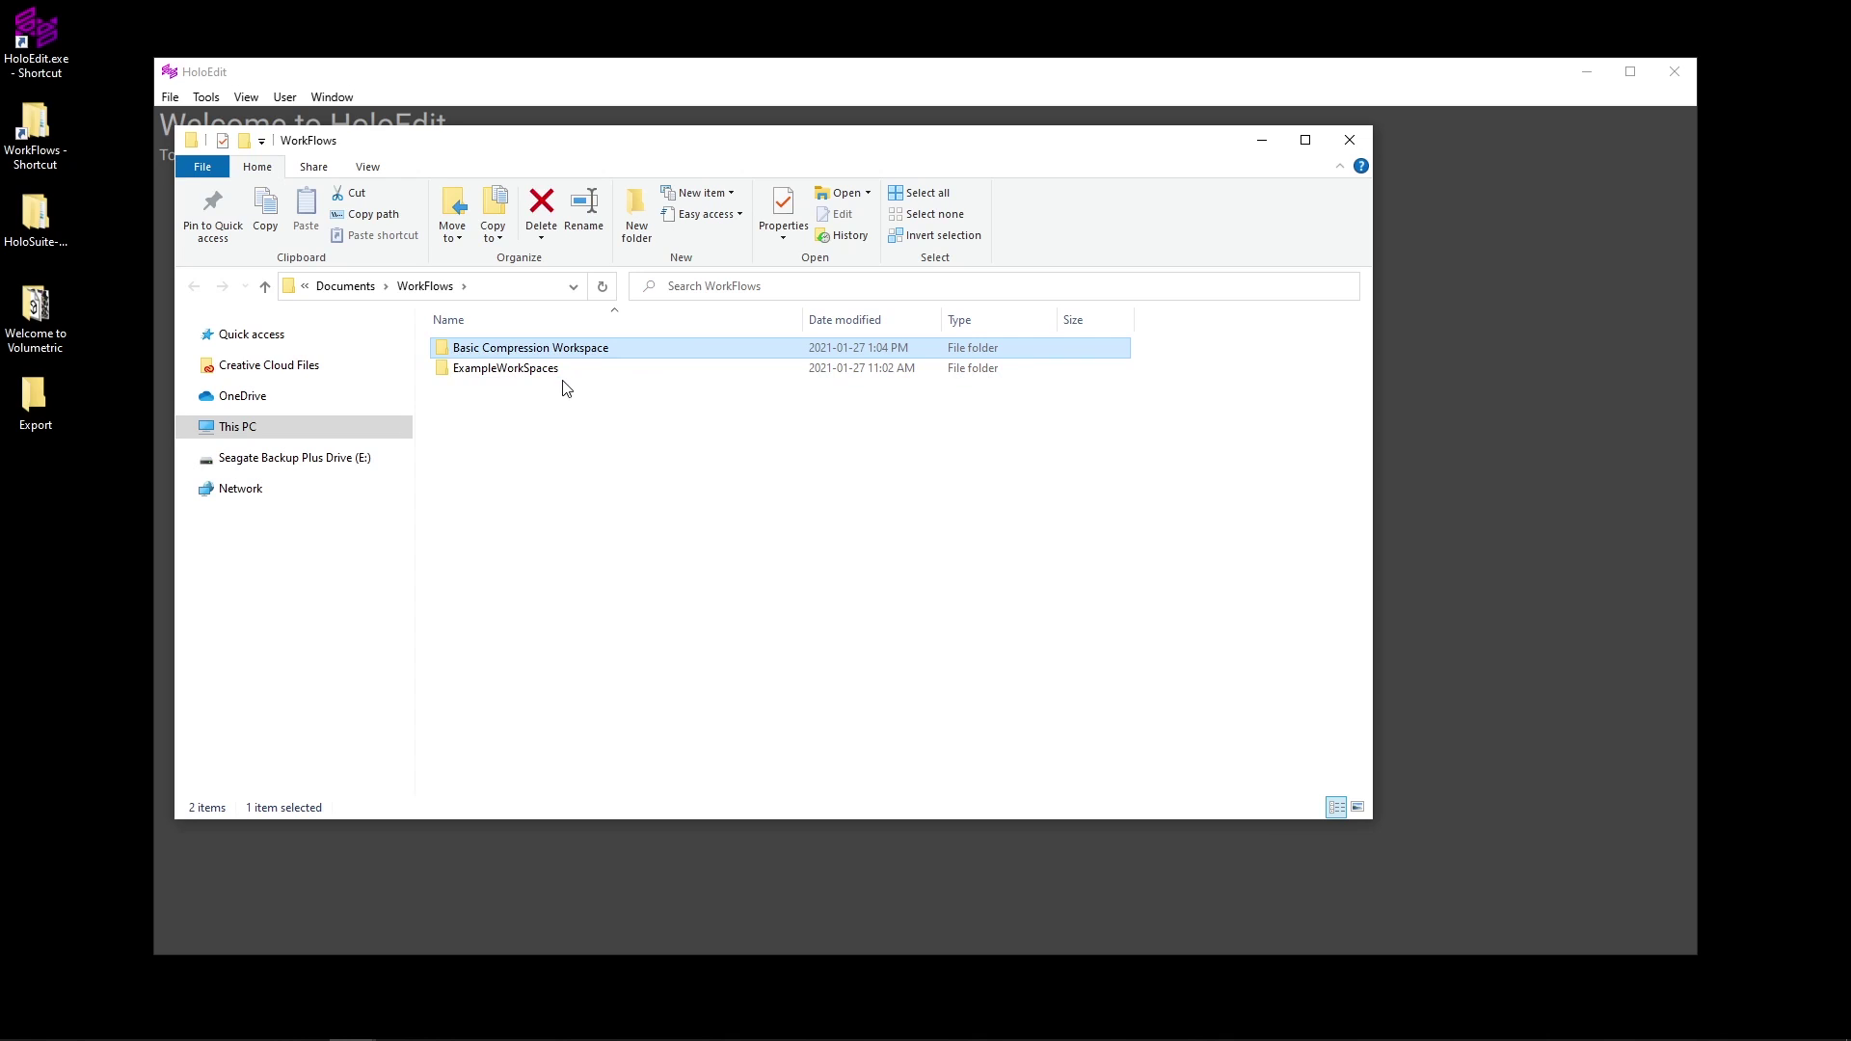
# Step: Open Basic Compression Workspace, copy its full folder path, and bring HoloEdit back in front
pyautogui.doubleClick(563, 349)
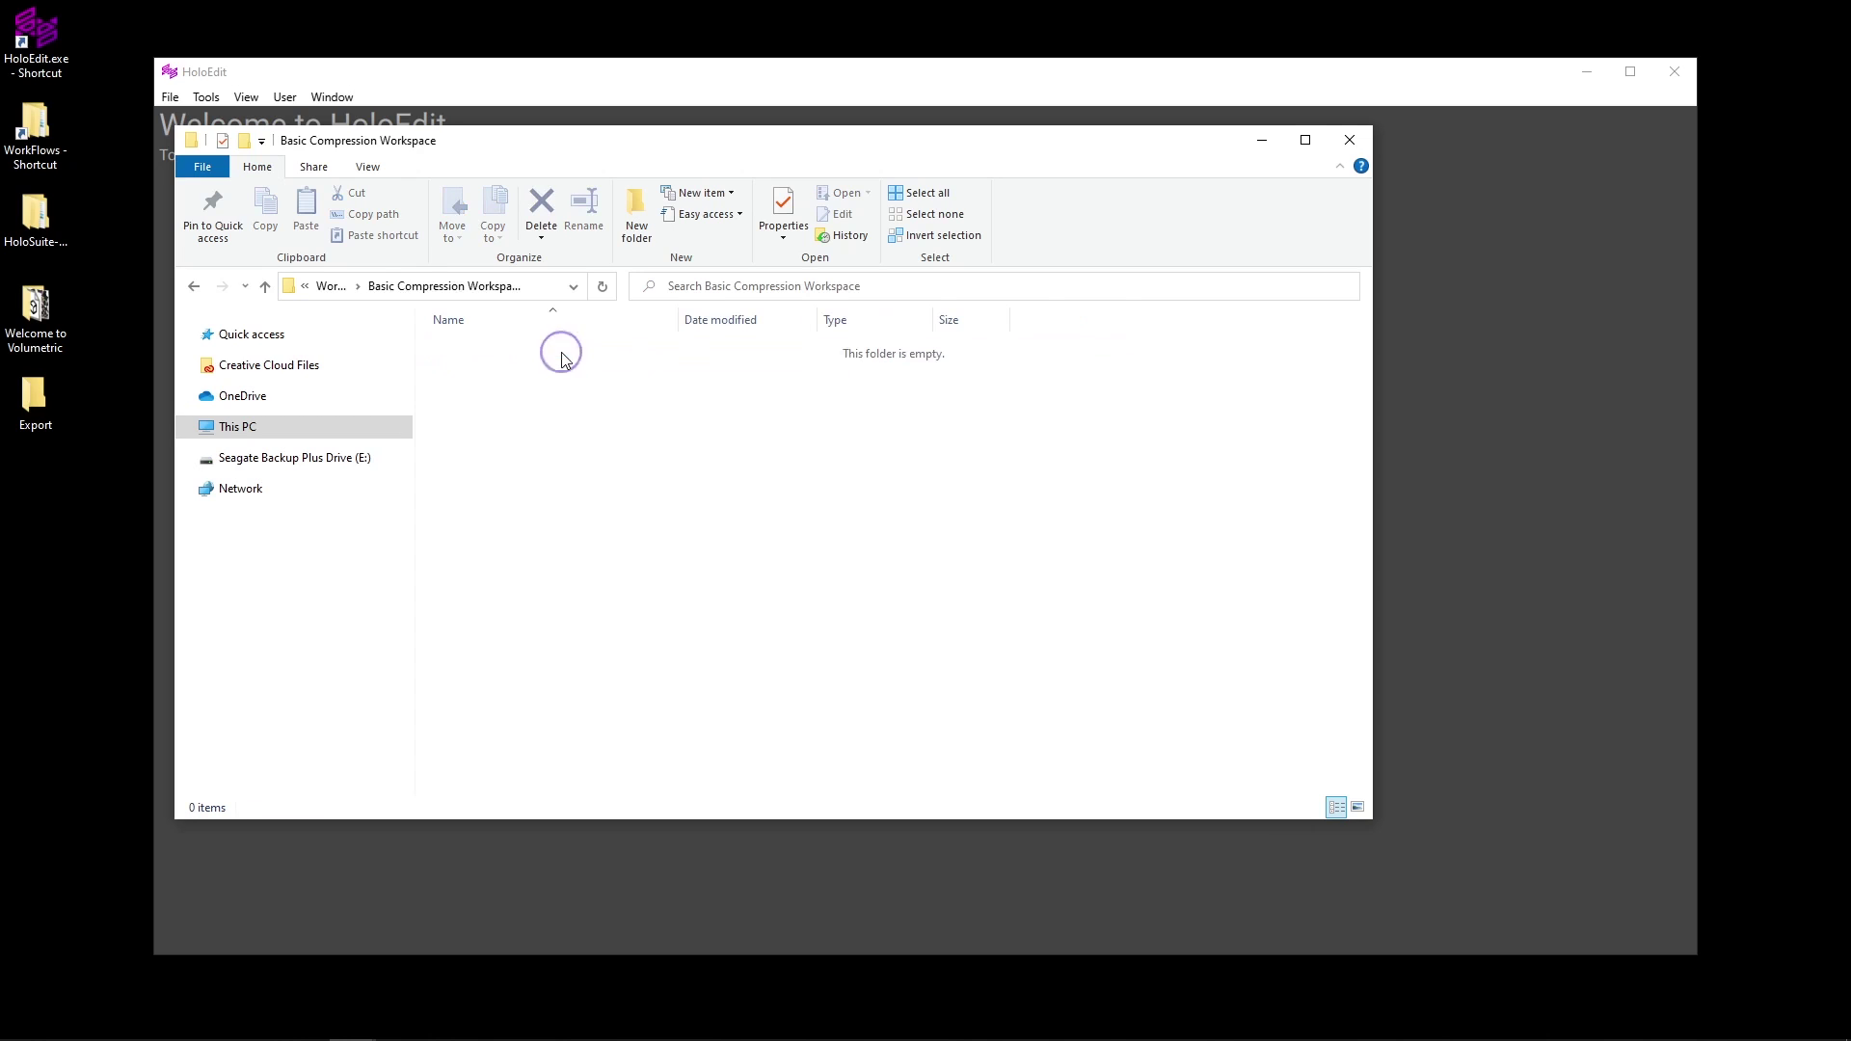
pyautogui.click(537, 289)
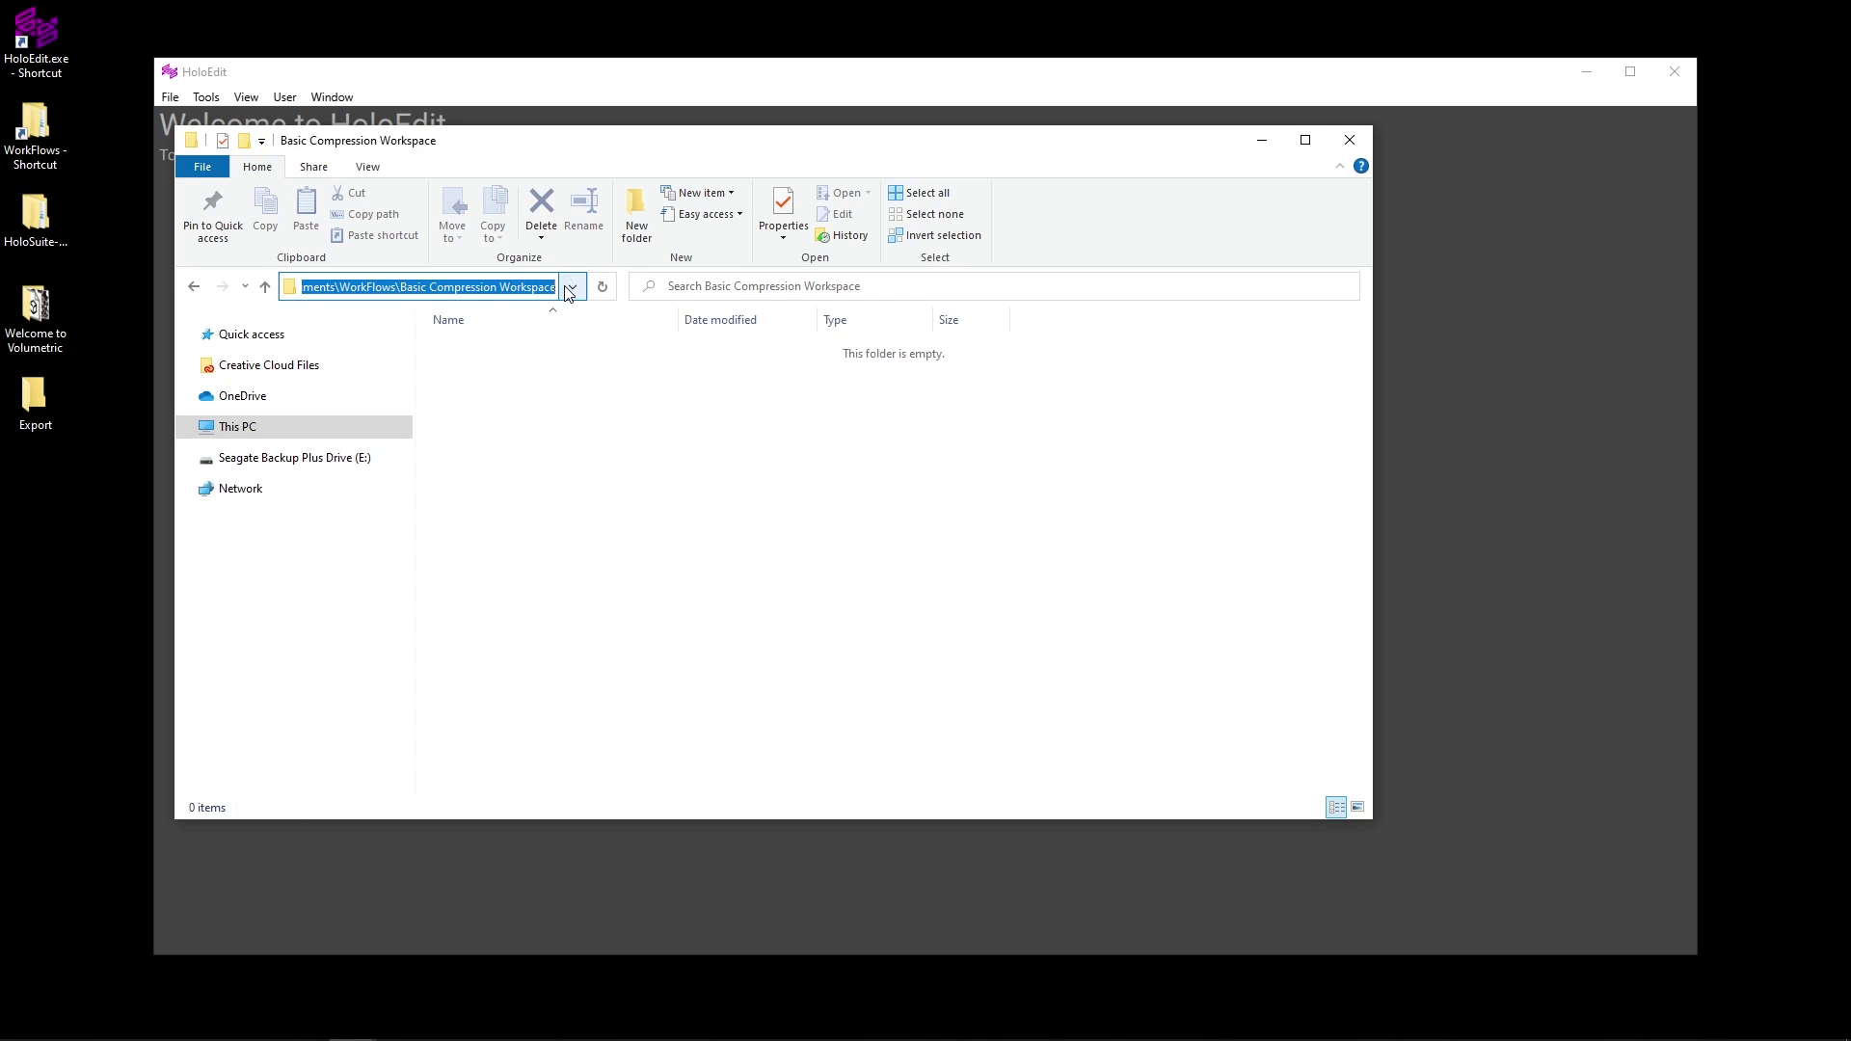
pyautogui.hotkey('ctrl', 'c')
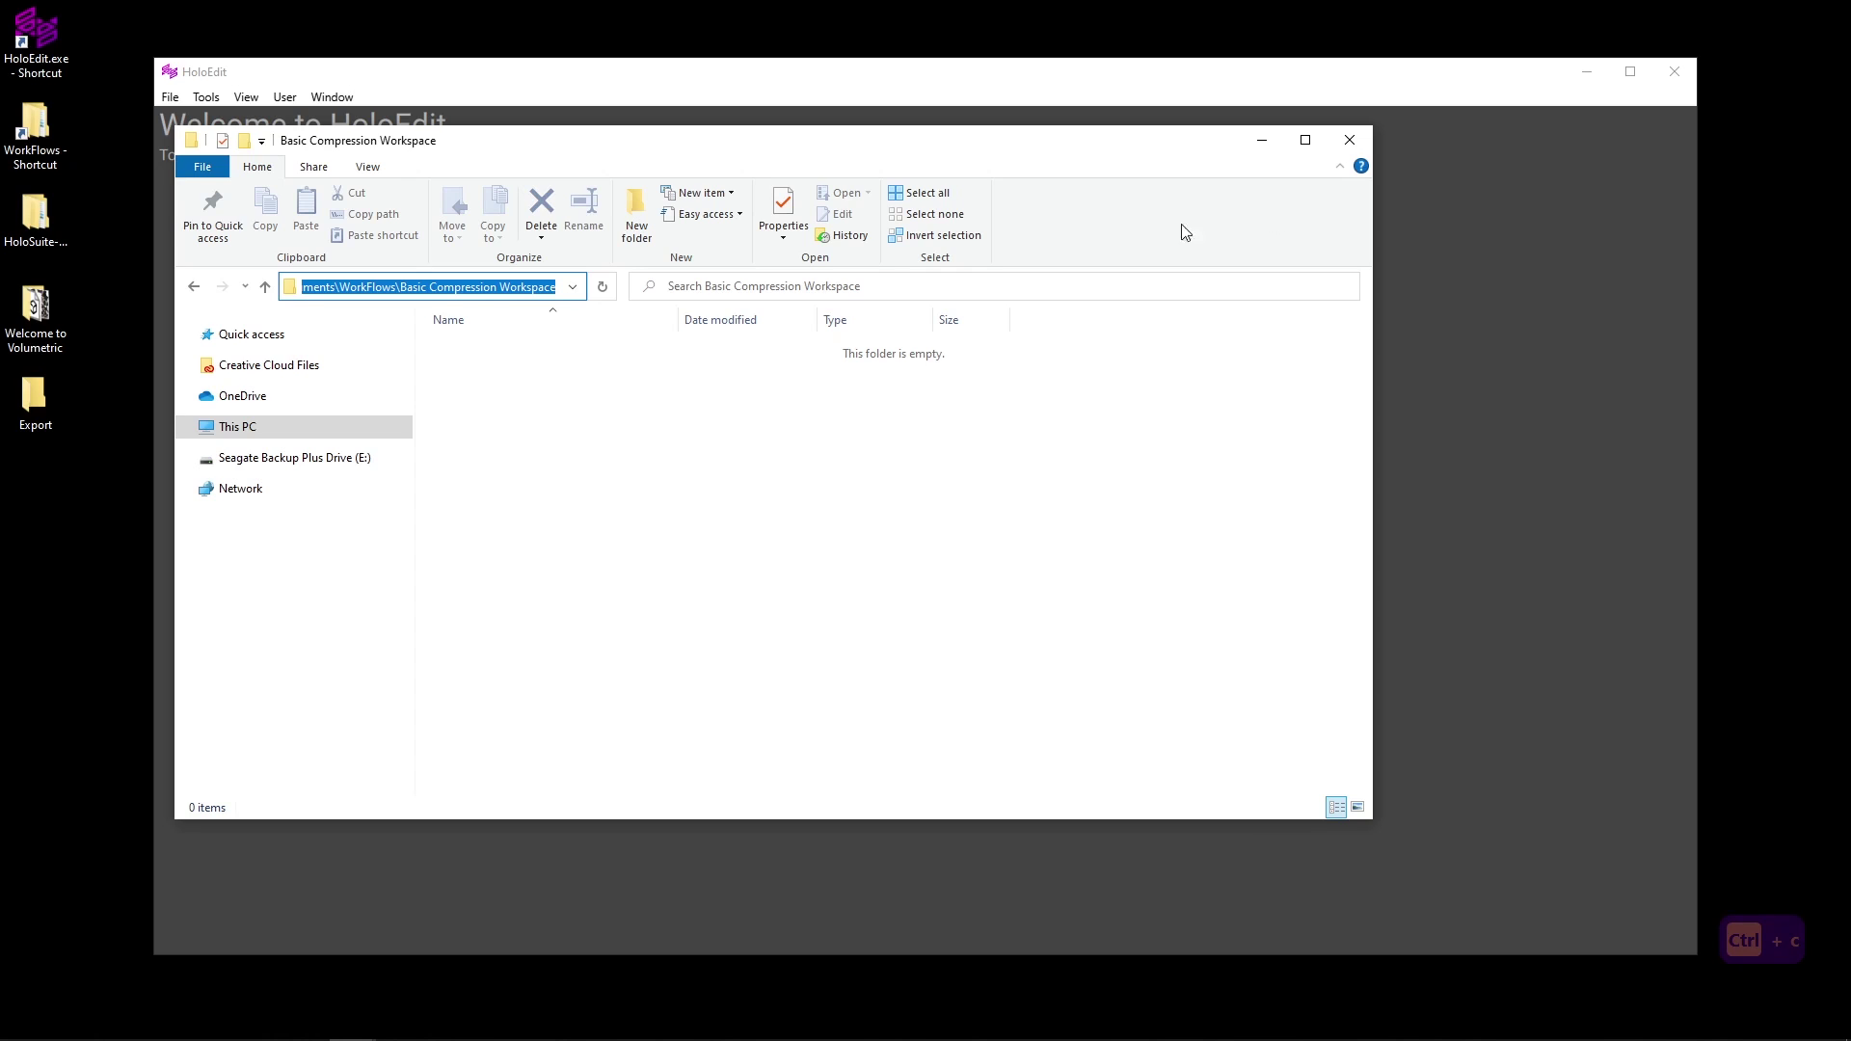
pyautogui.click(882, 518)
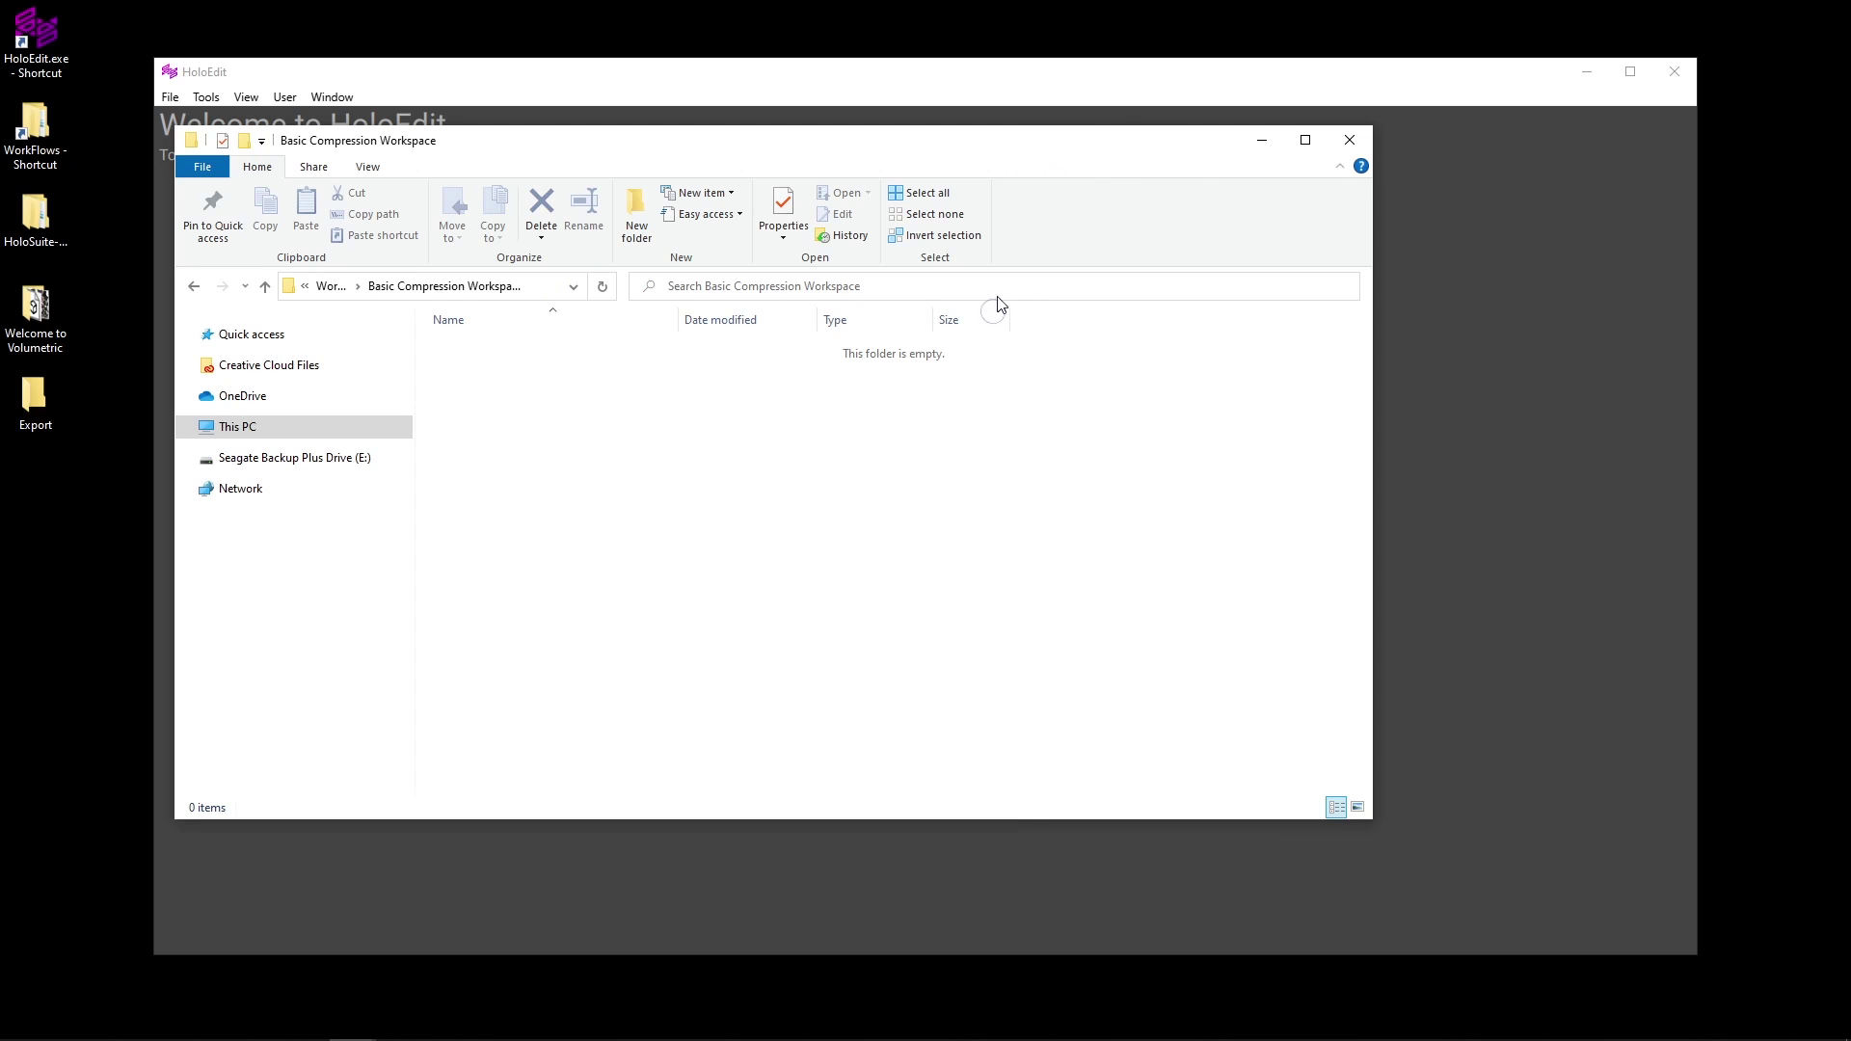
pyautogui.moveTo(1038, 162); pyautogui.dragTo(955, 364)
pyautogui.click(849, 85)
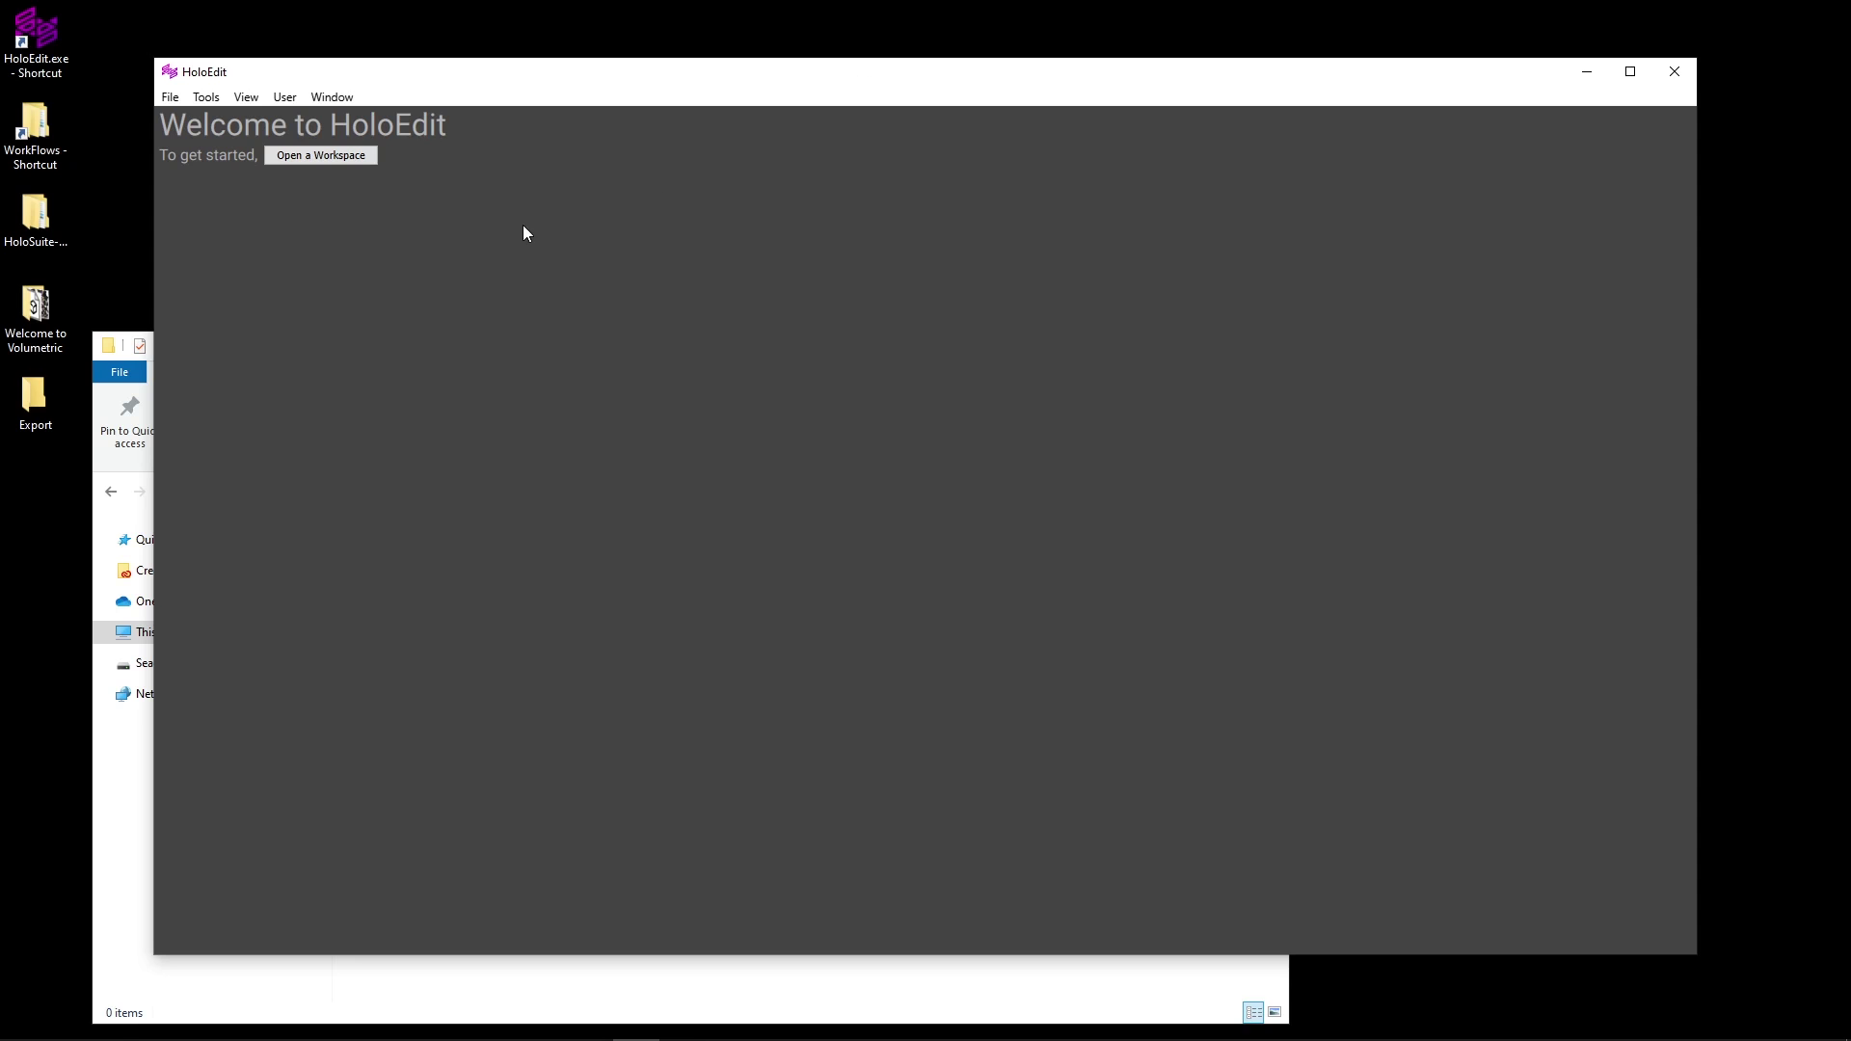
# Step: Load Basic Compression Workspace as HoloEdit's workspace using the copied folder path
pyautogui.click(367, 157)
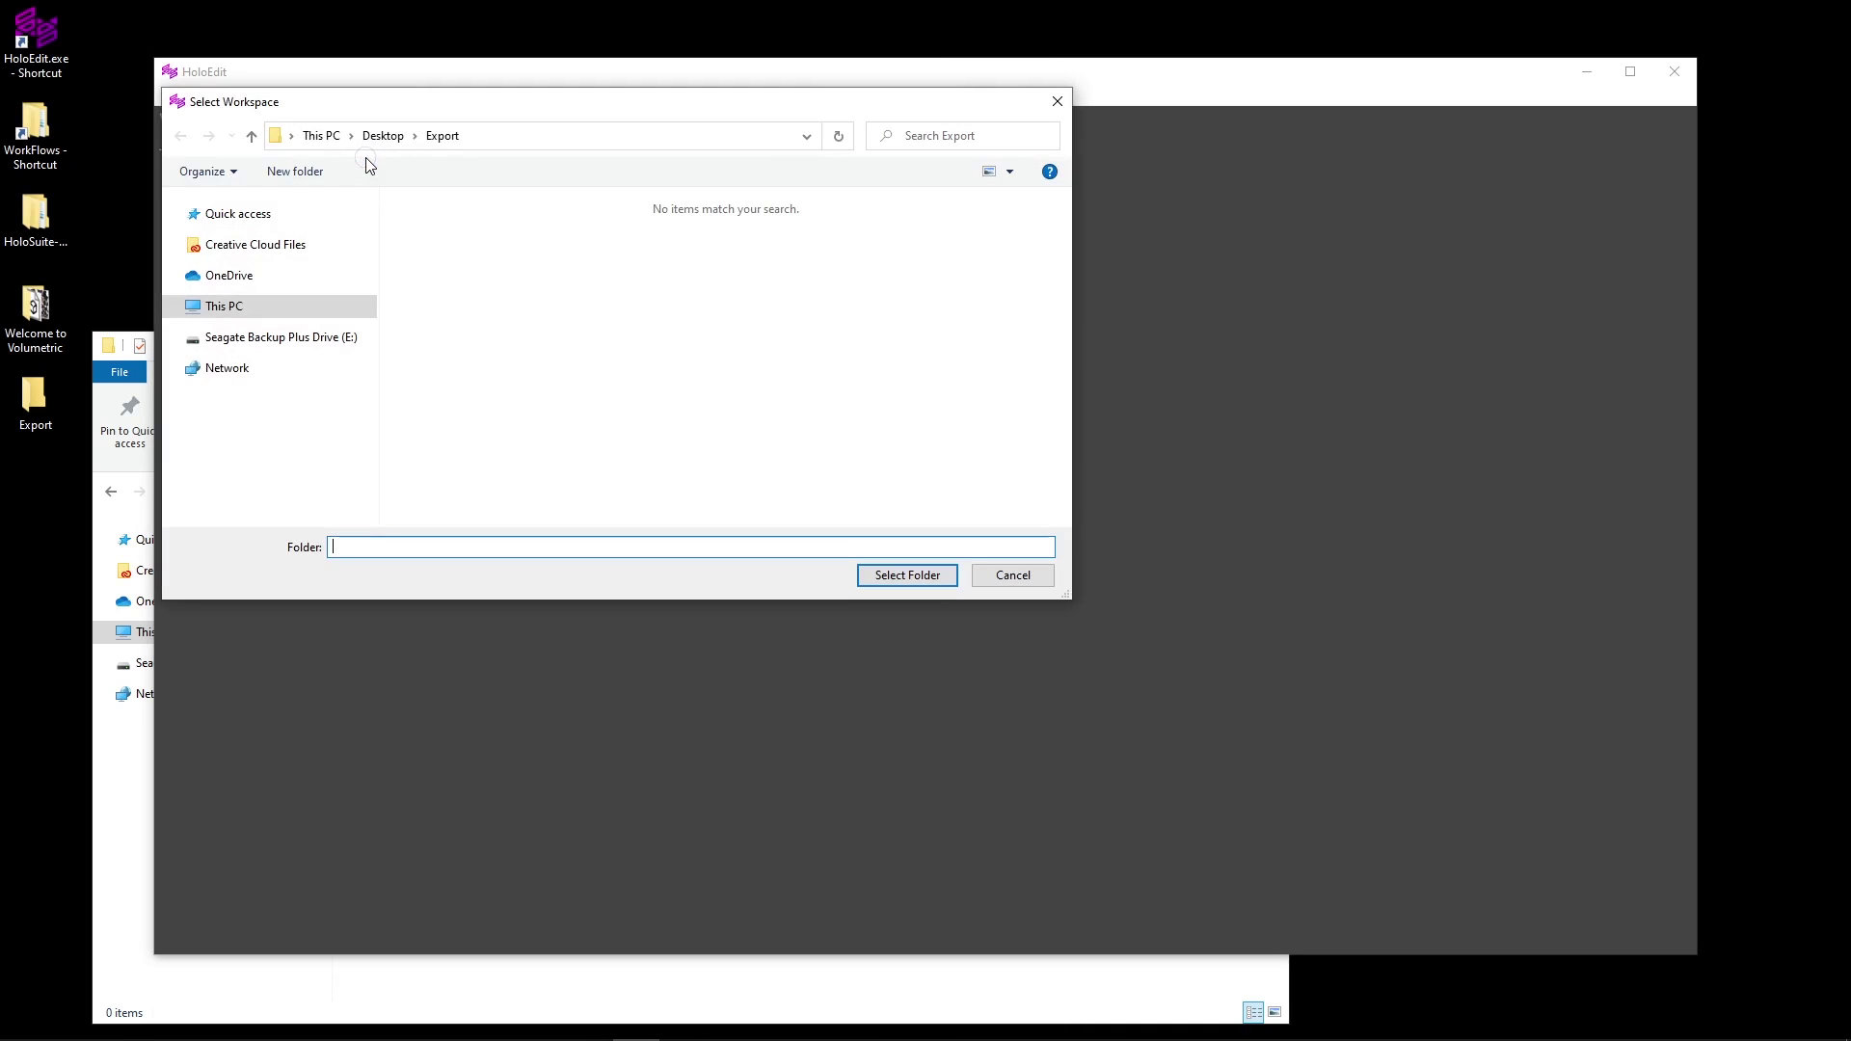
pyautogui.click(632, 140)
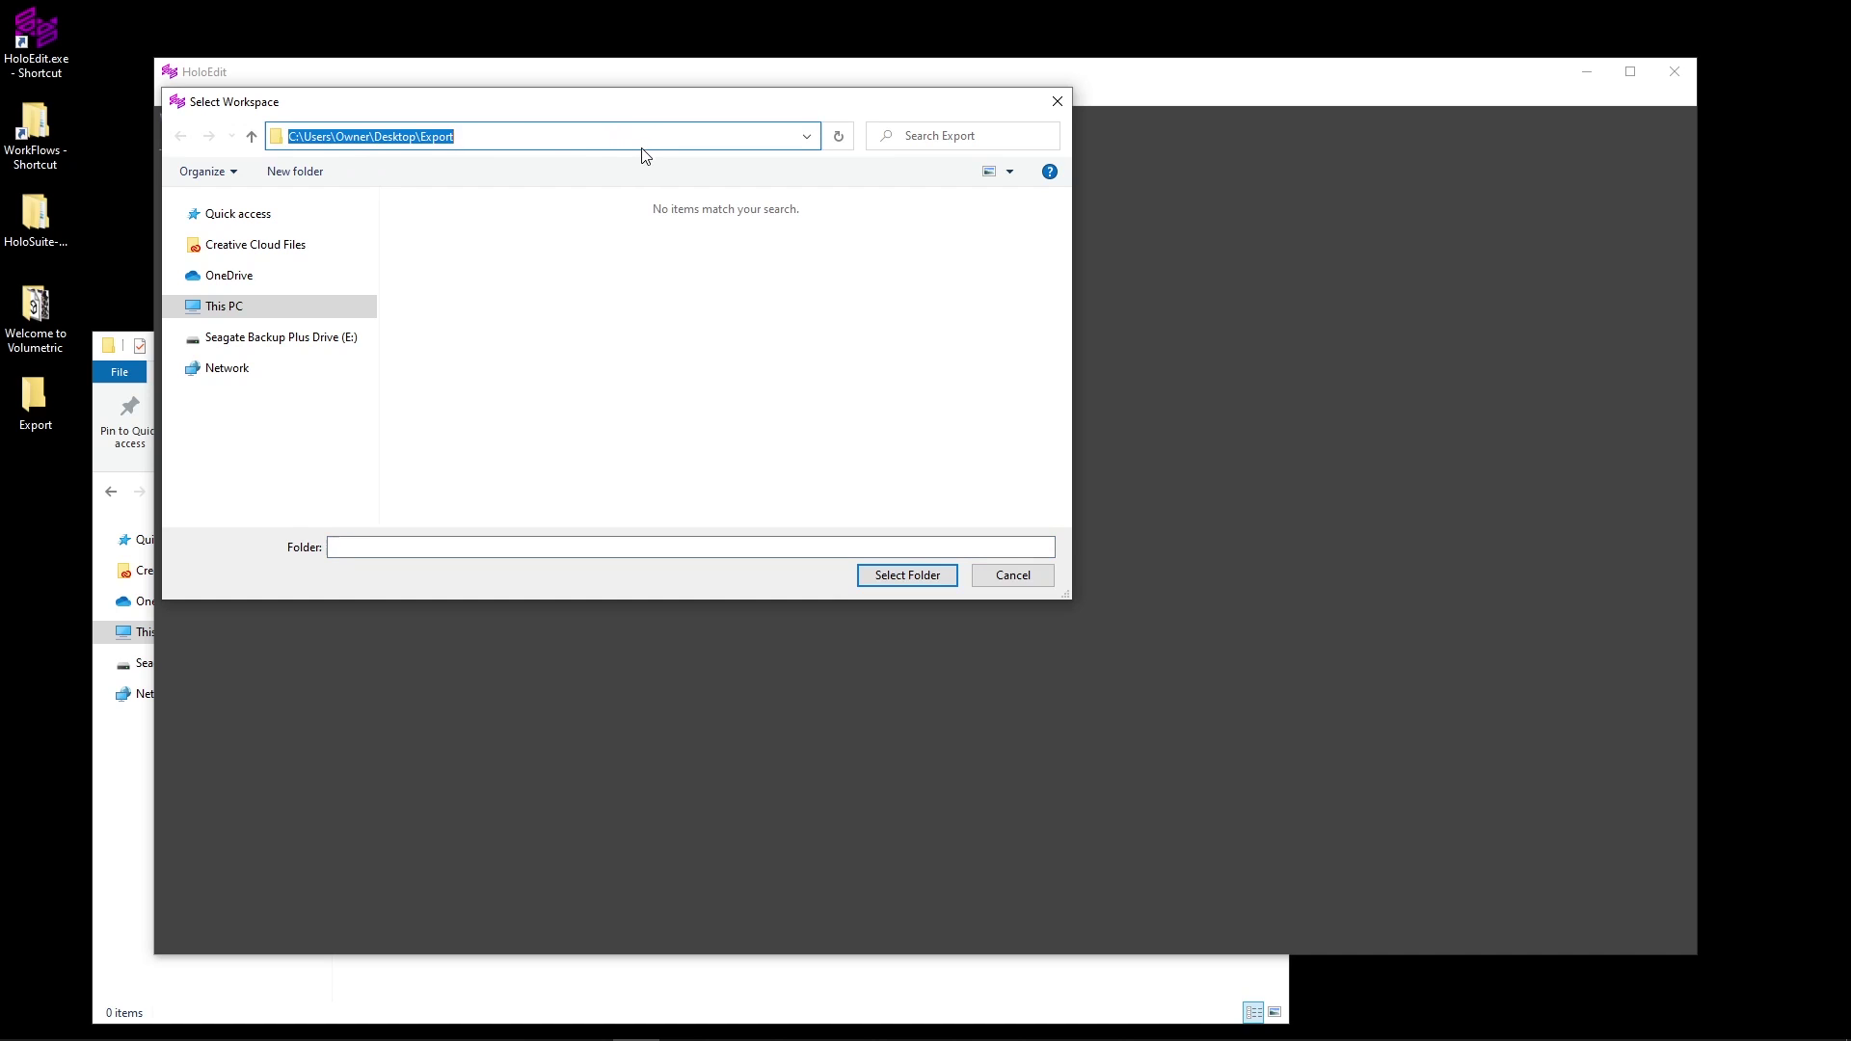
pyautogui.hotkey('ctrl', 'v')
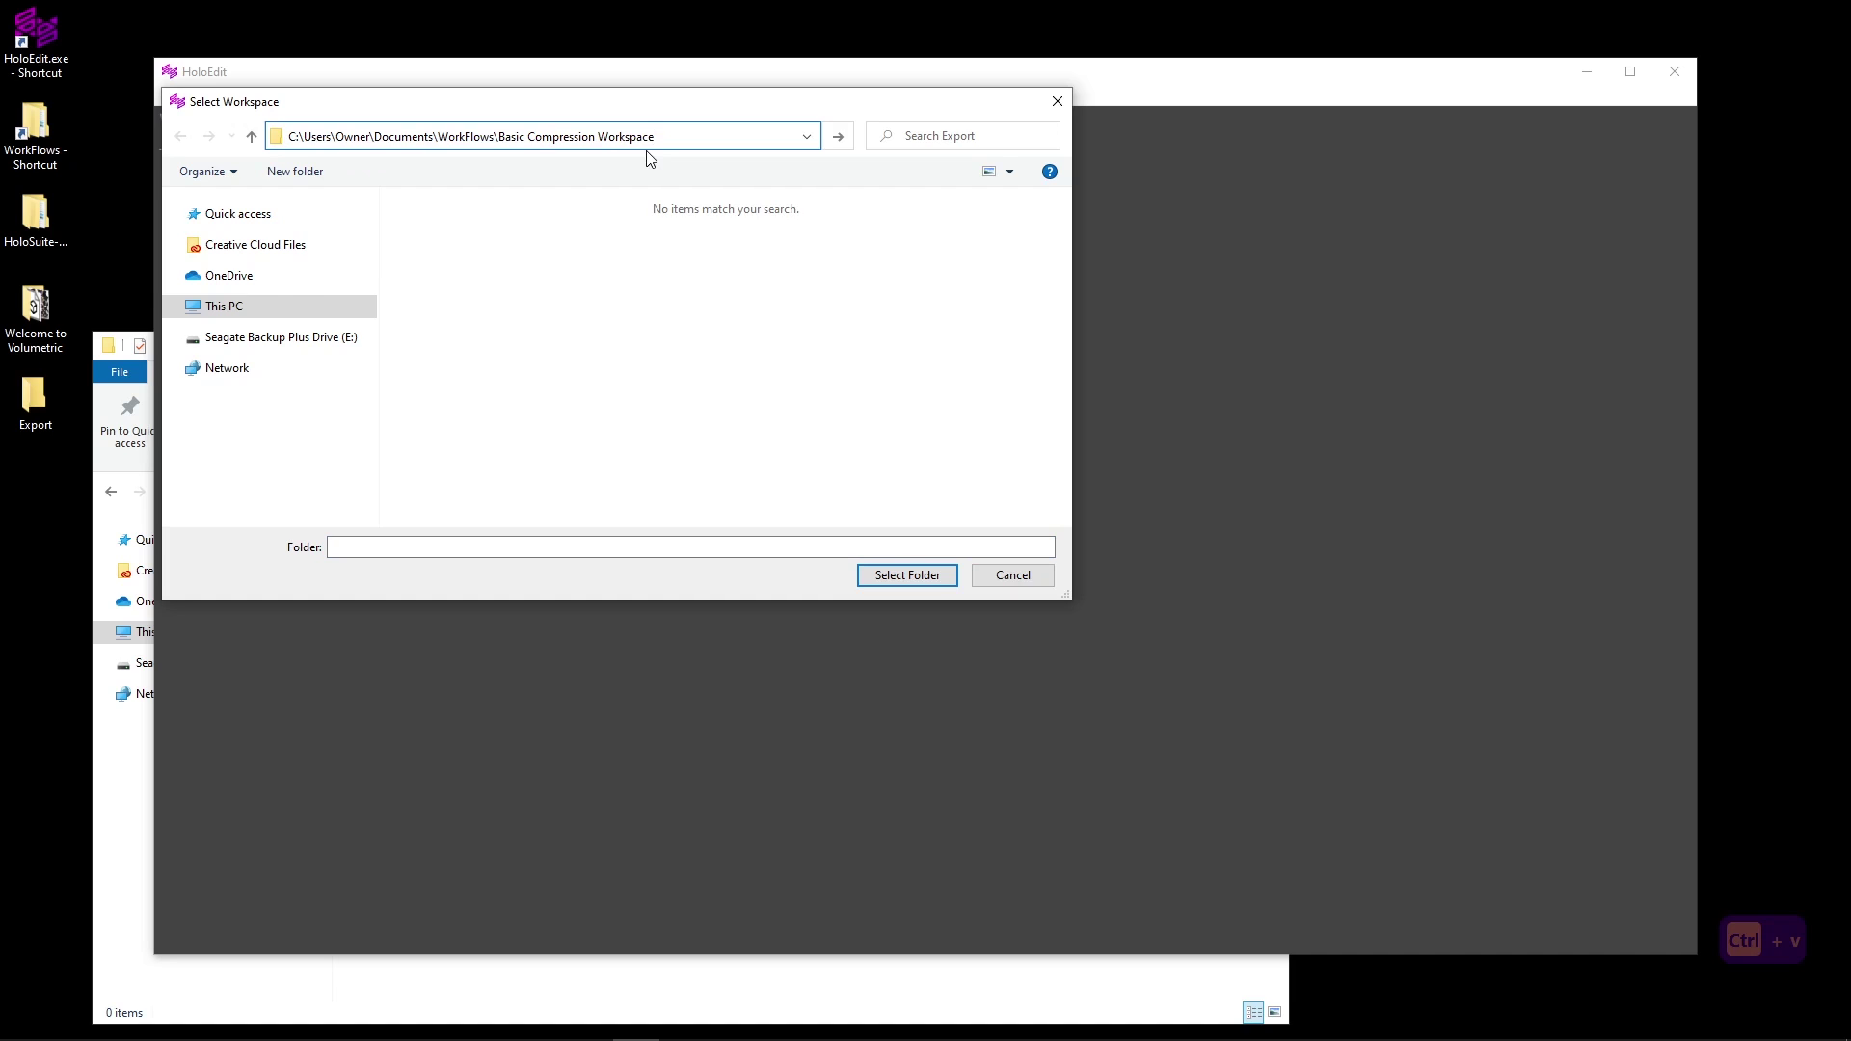
pyautogui.press('Return')
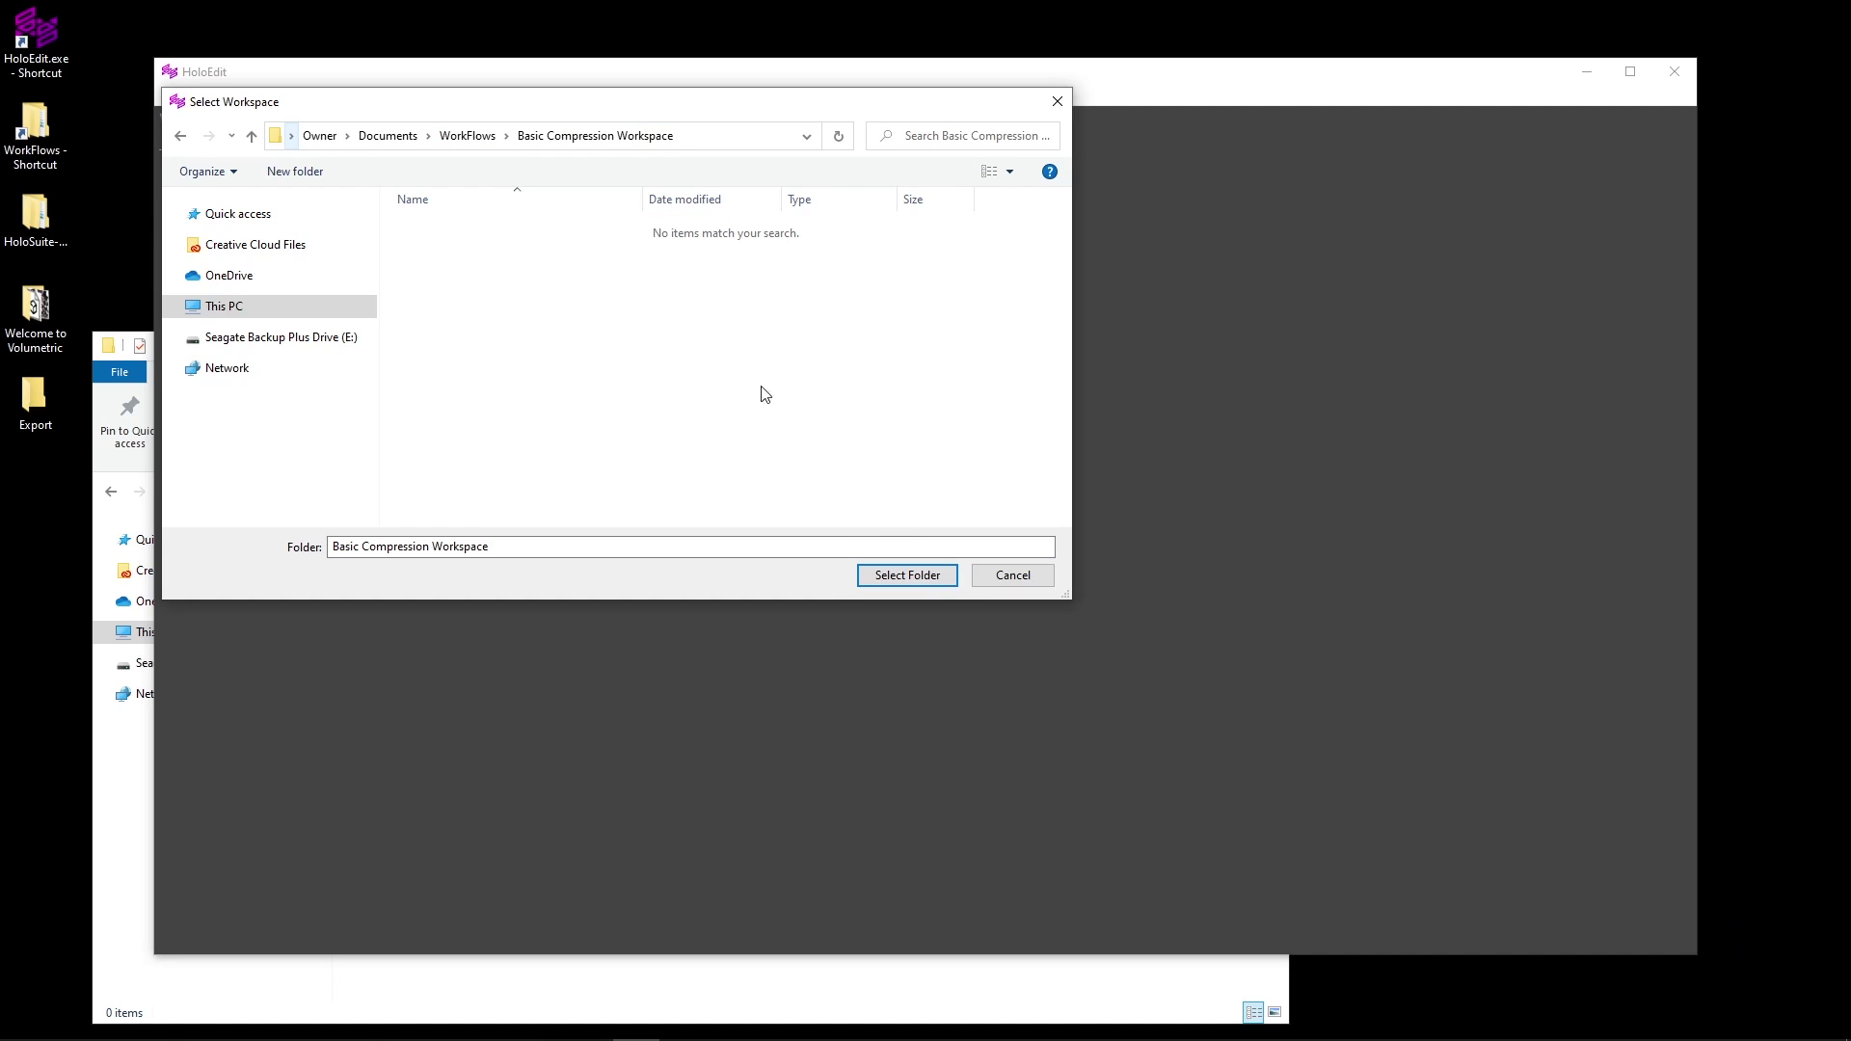
pyautogui.click(908, 576)
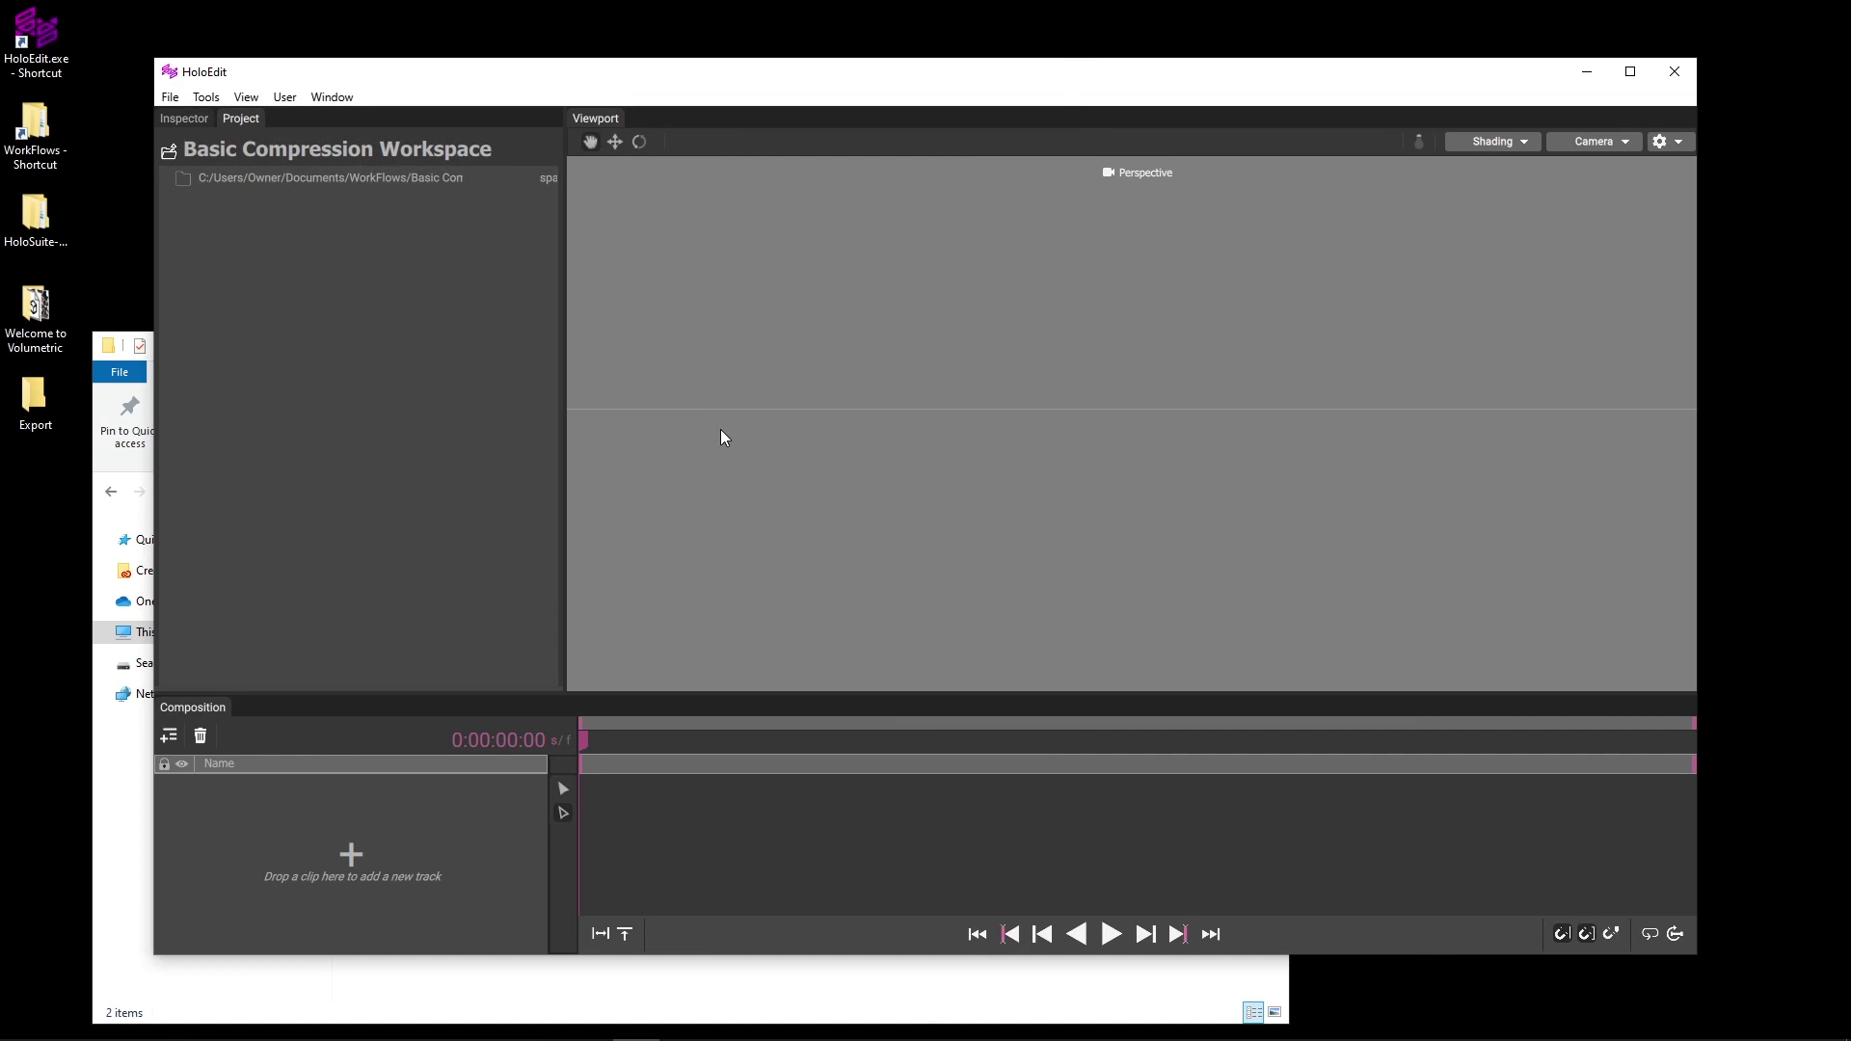
# Step: Check the Welcome to Volumetric desktop folder, then copy it into Basic Compression Workspace
pyautogui.doubleClick(43, 343)
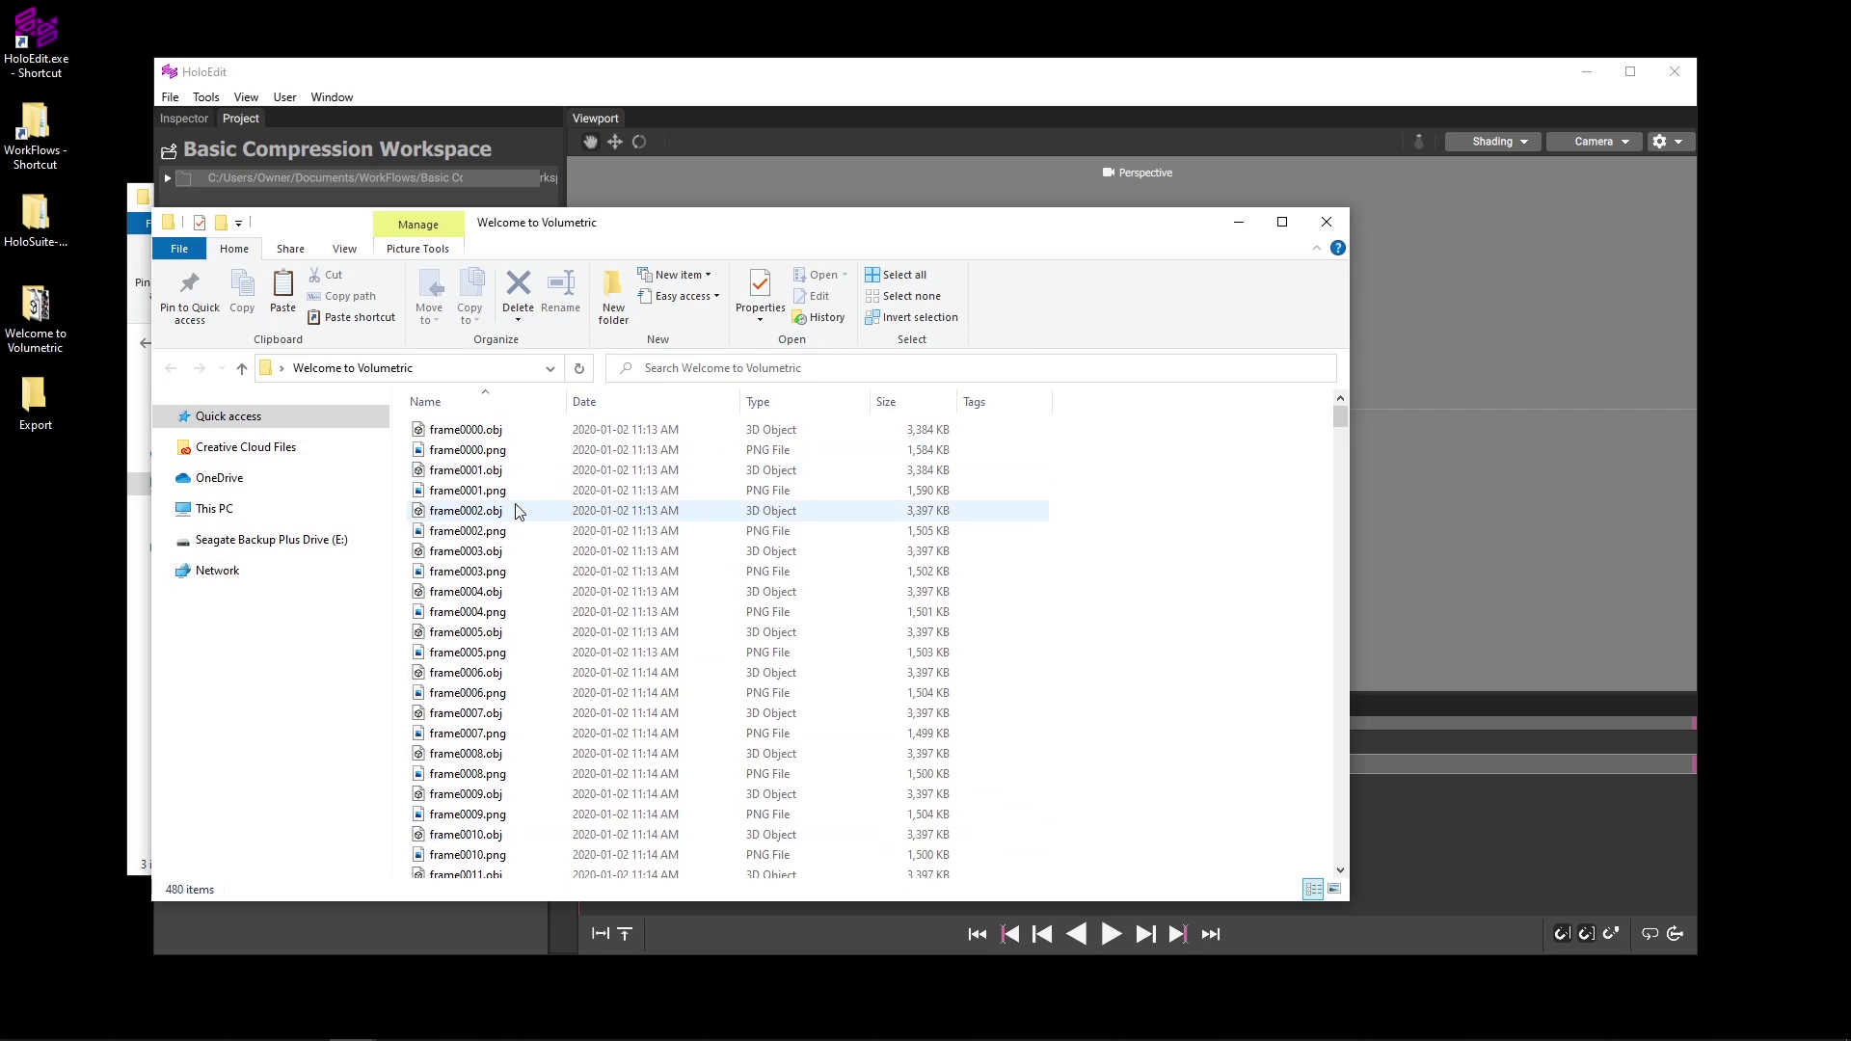
pyautogui.click(1323, 225)
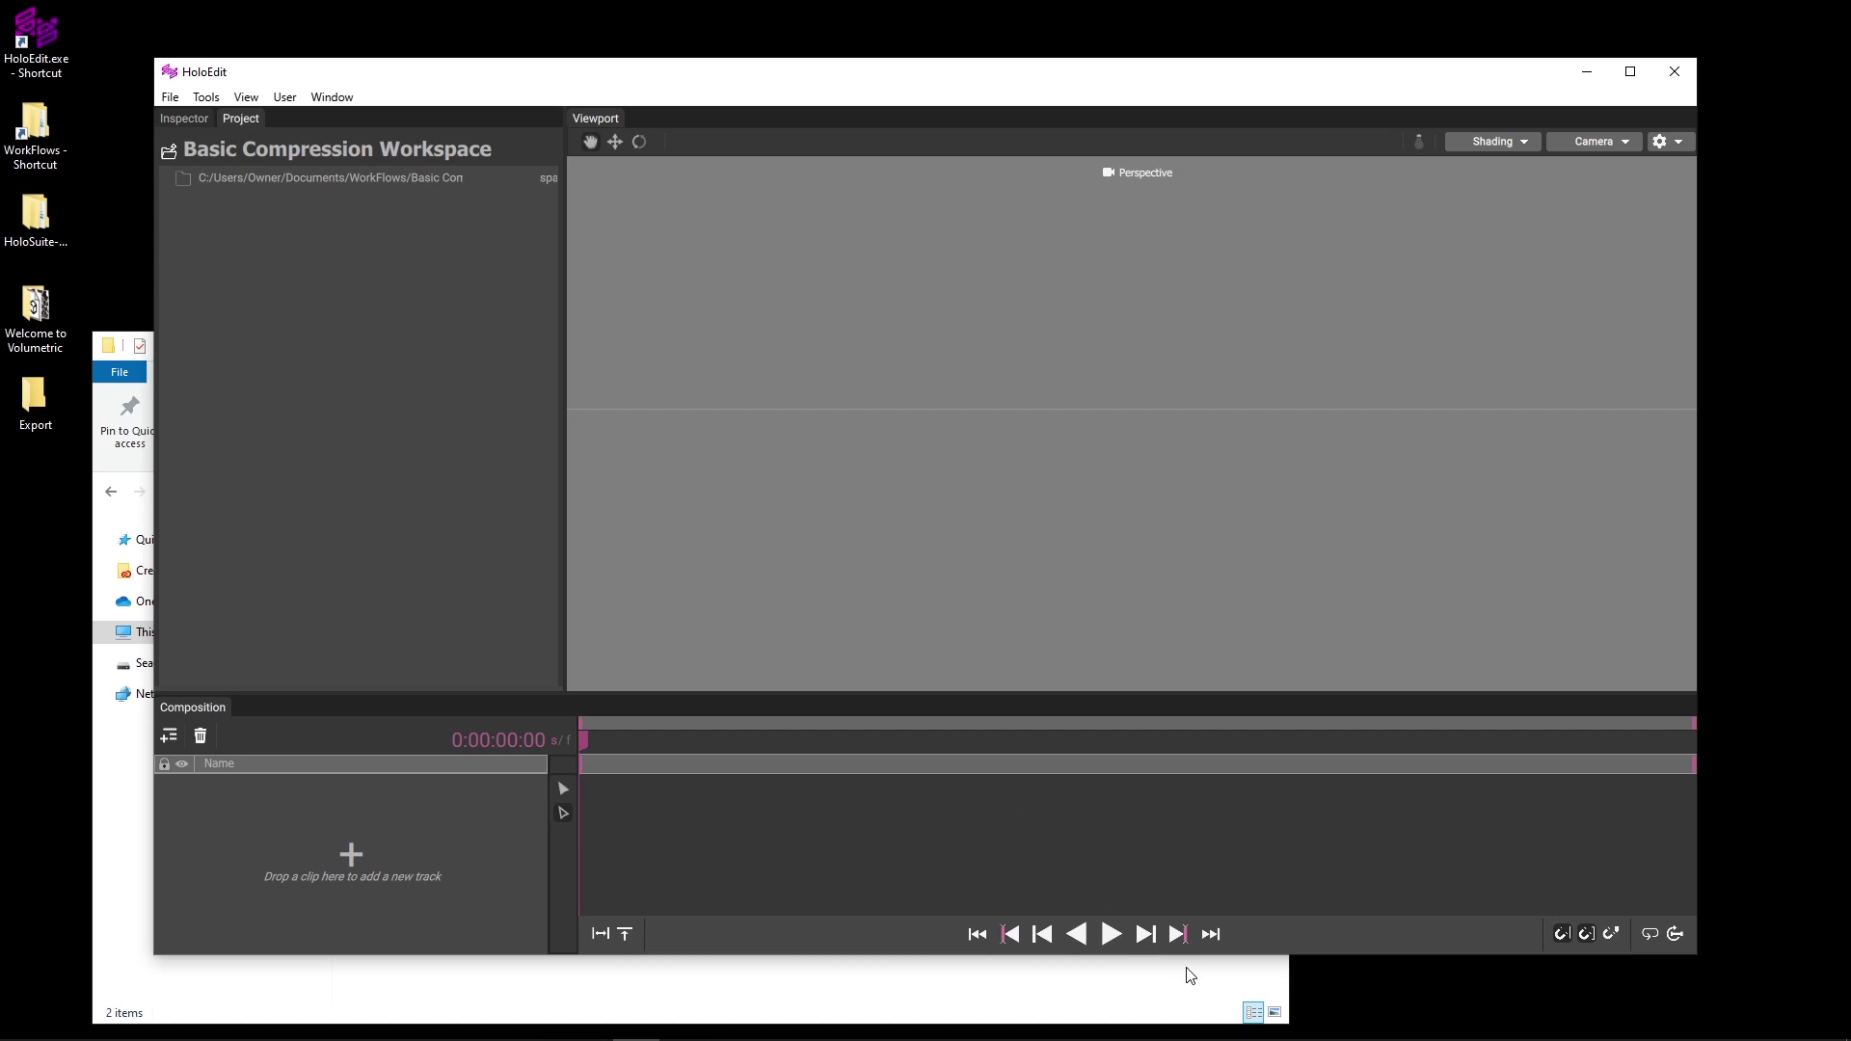
pyautogui.click(1191, 976)
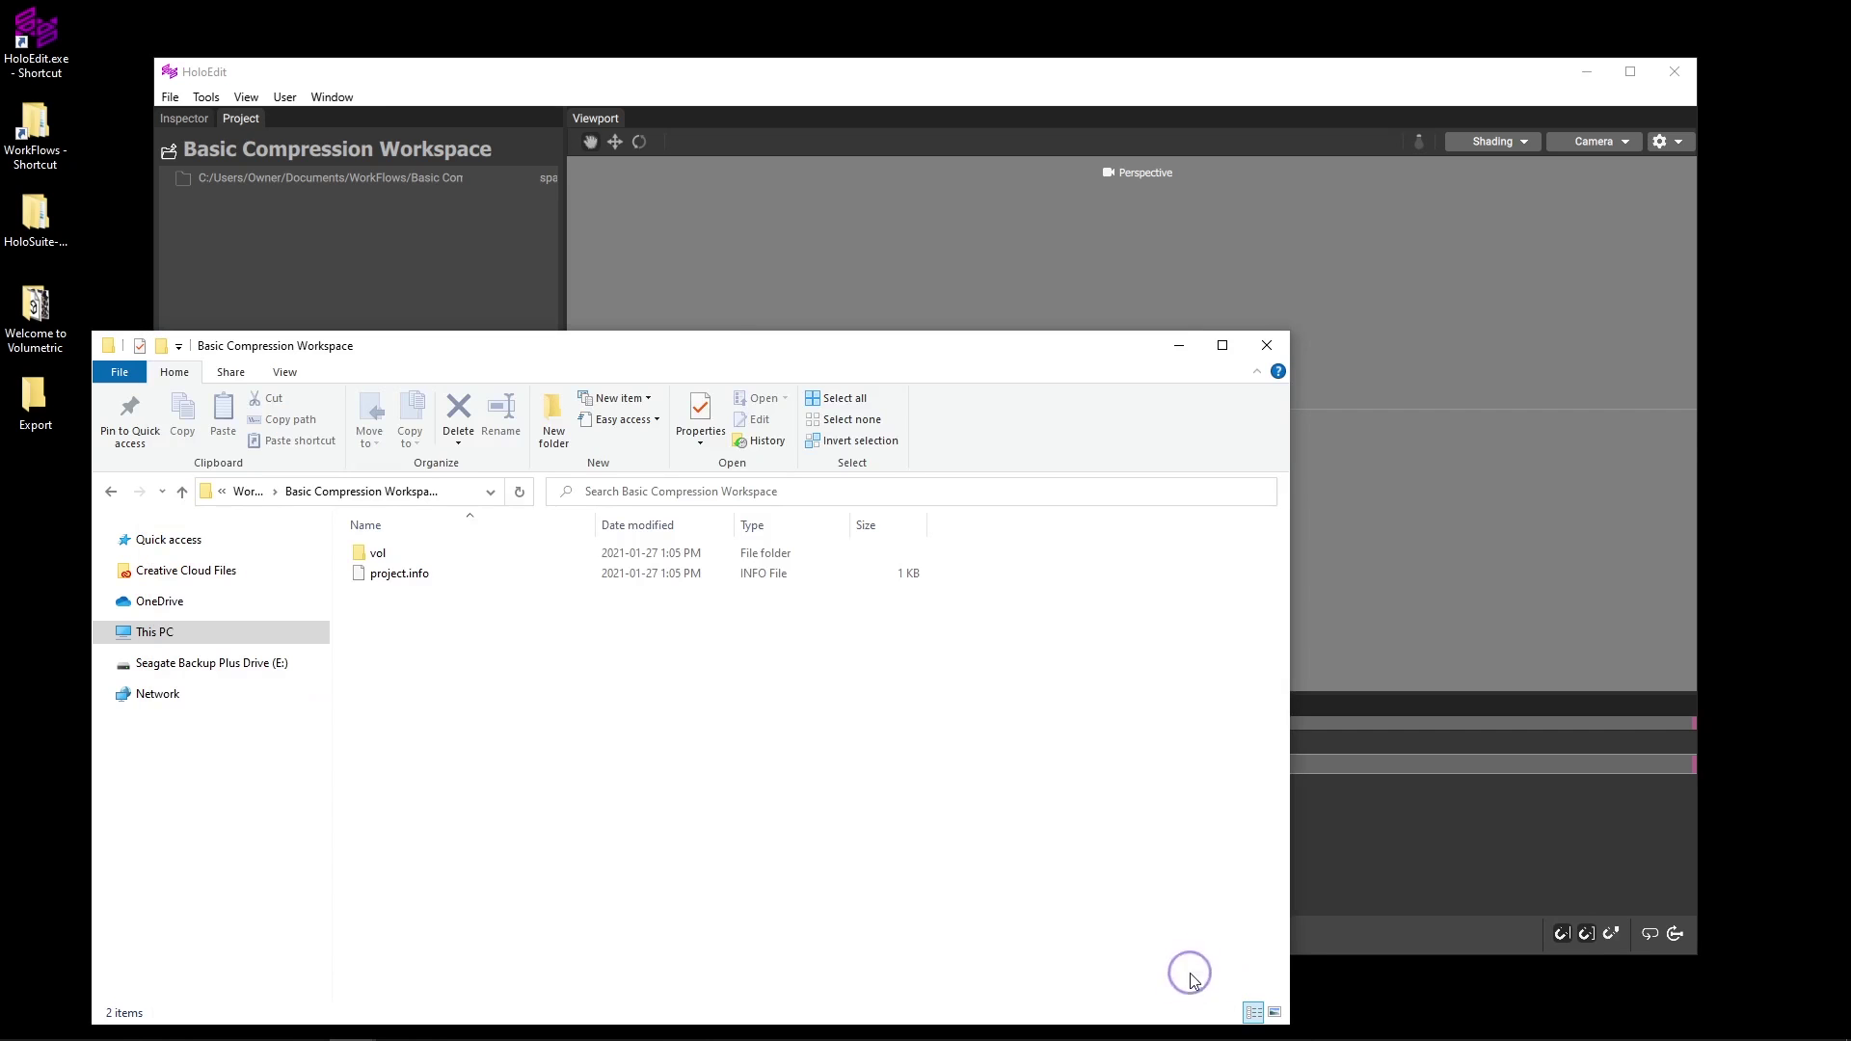
pyautogui.moveTo(717, 349); pyautogui.dragTo(751, 201)
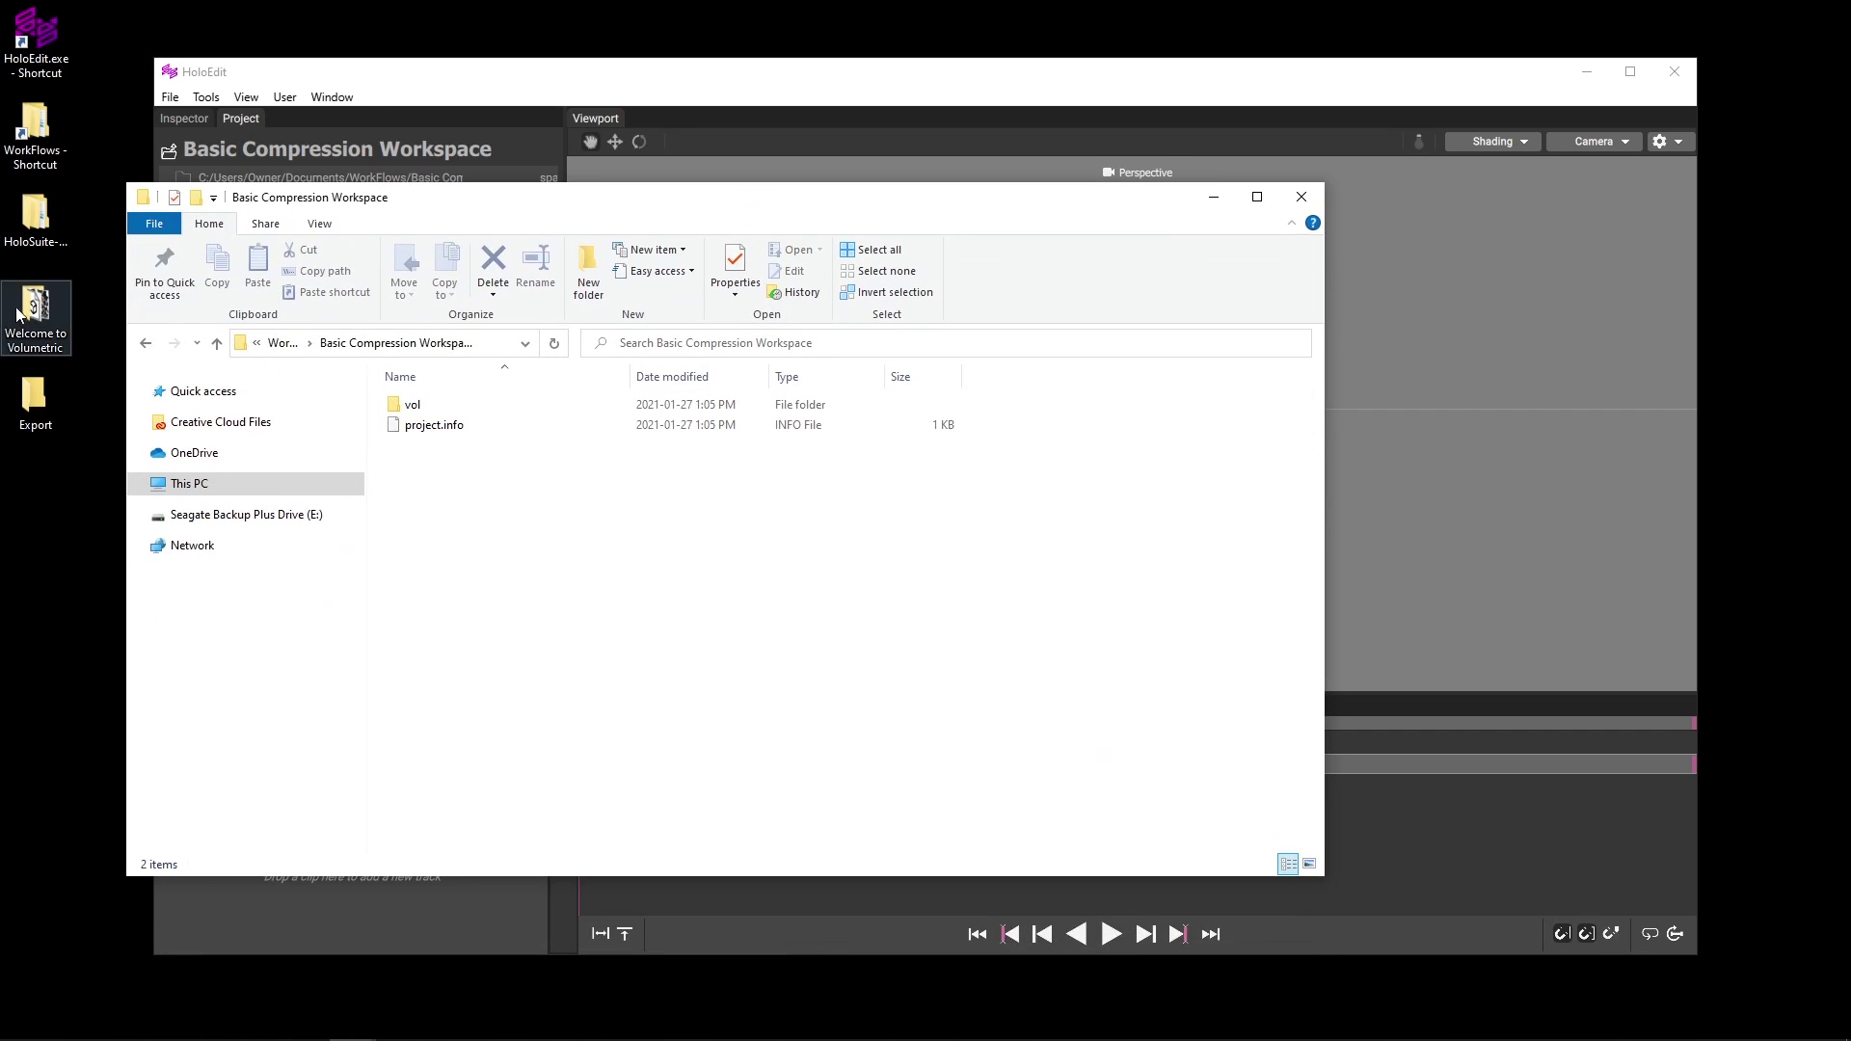
pyautogui.click(56, 317)
pyautogui.hotkey('ctrl', 'c')
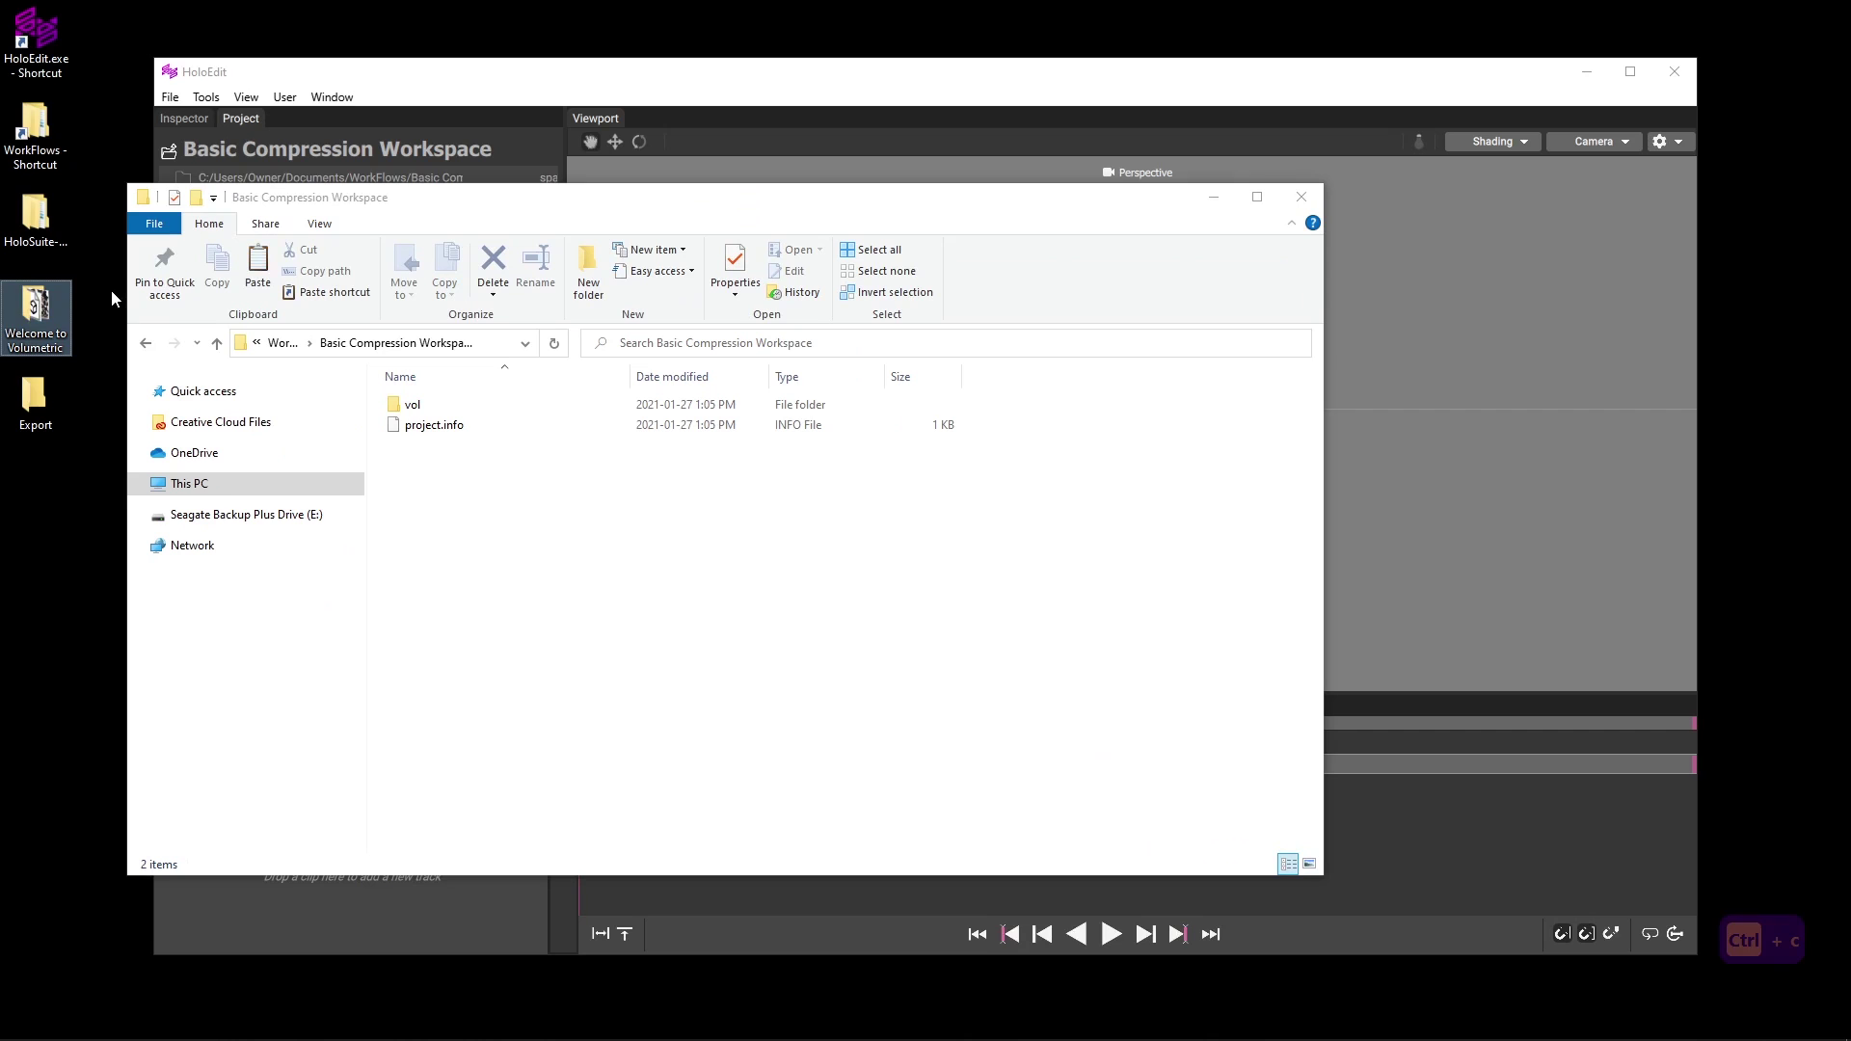
pyautogui.click(540, 626)
pyautogui.hotkey('ctrl', 'v')
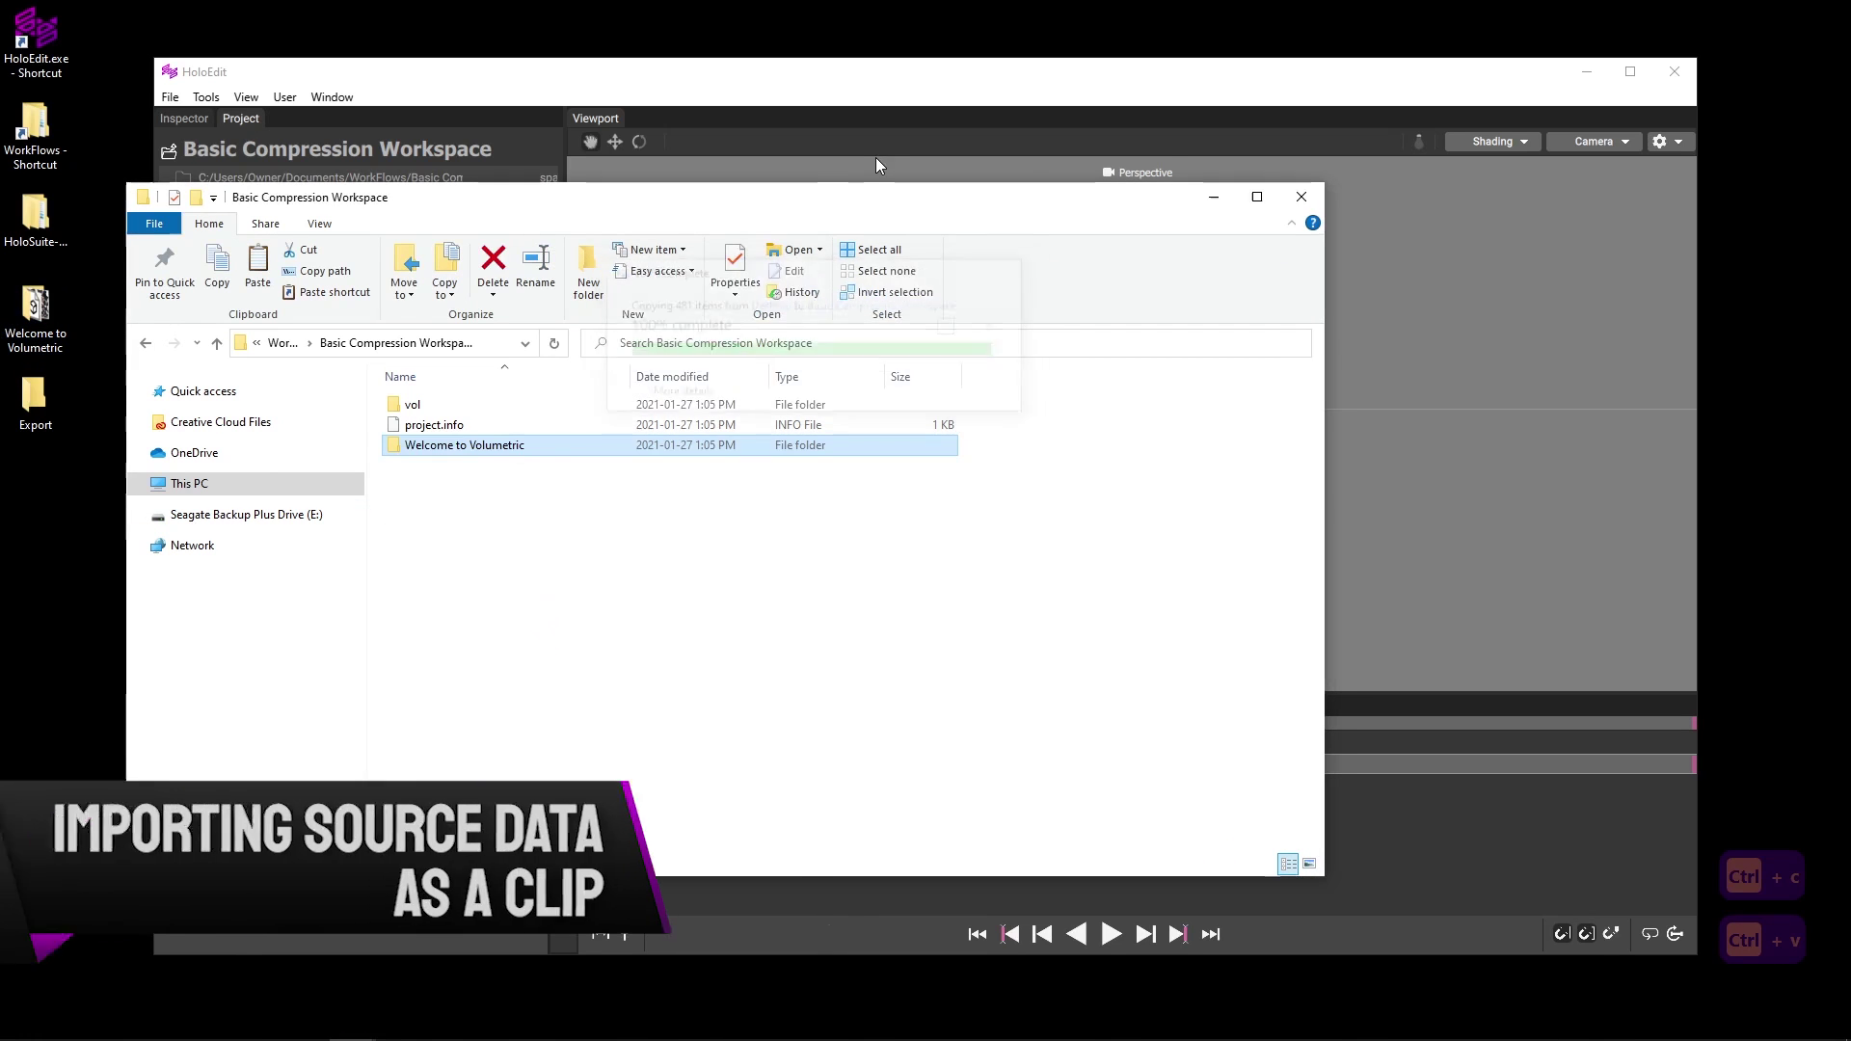
# Step: Maximize the HoloEdit window and expand the workspace folder in the Project panel
pyautogui.click(938, 96)
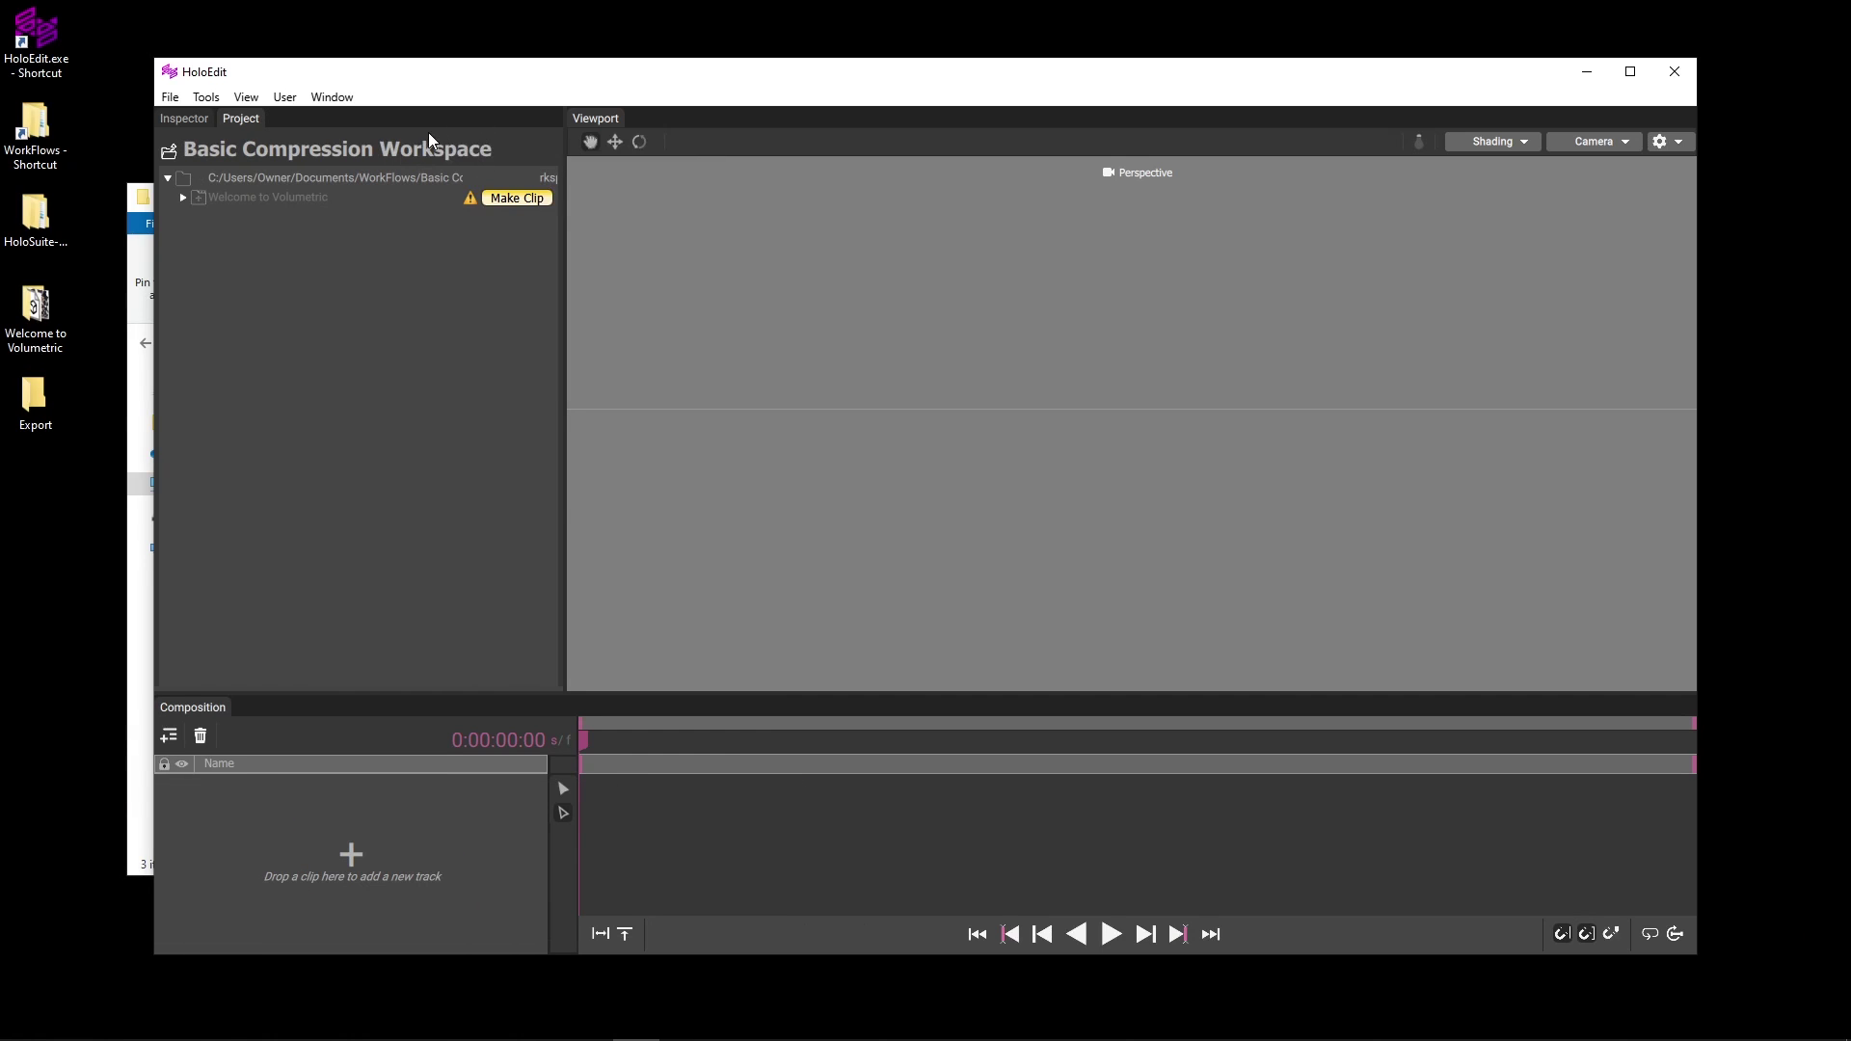
pyautogui.click(170, 181)
pyautogui.click(169, 179)
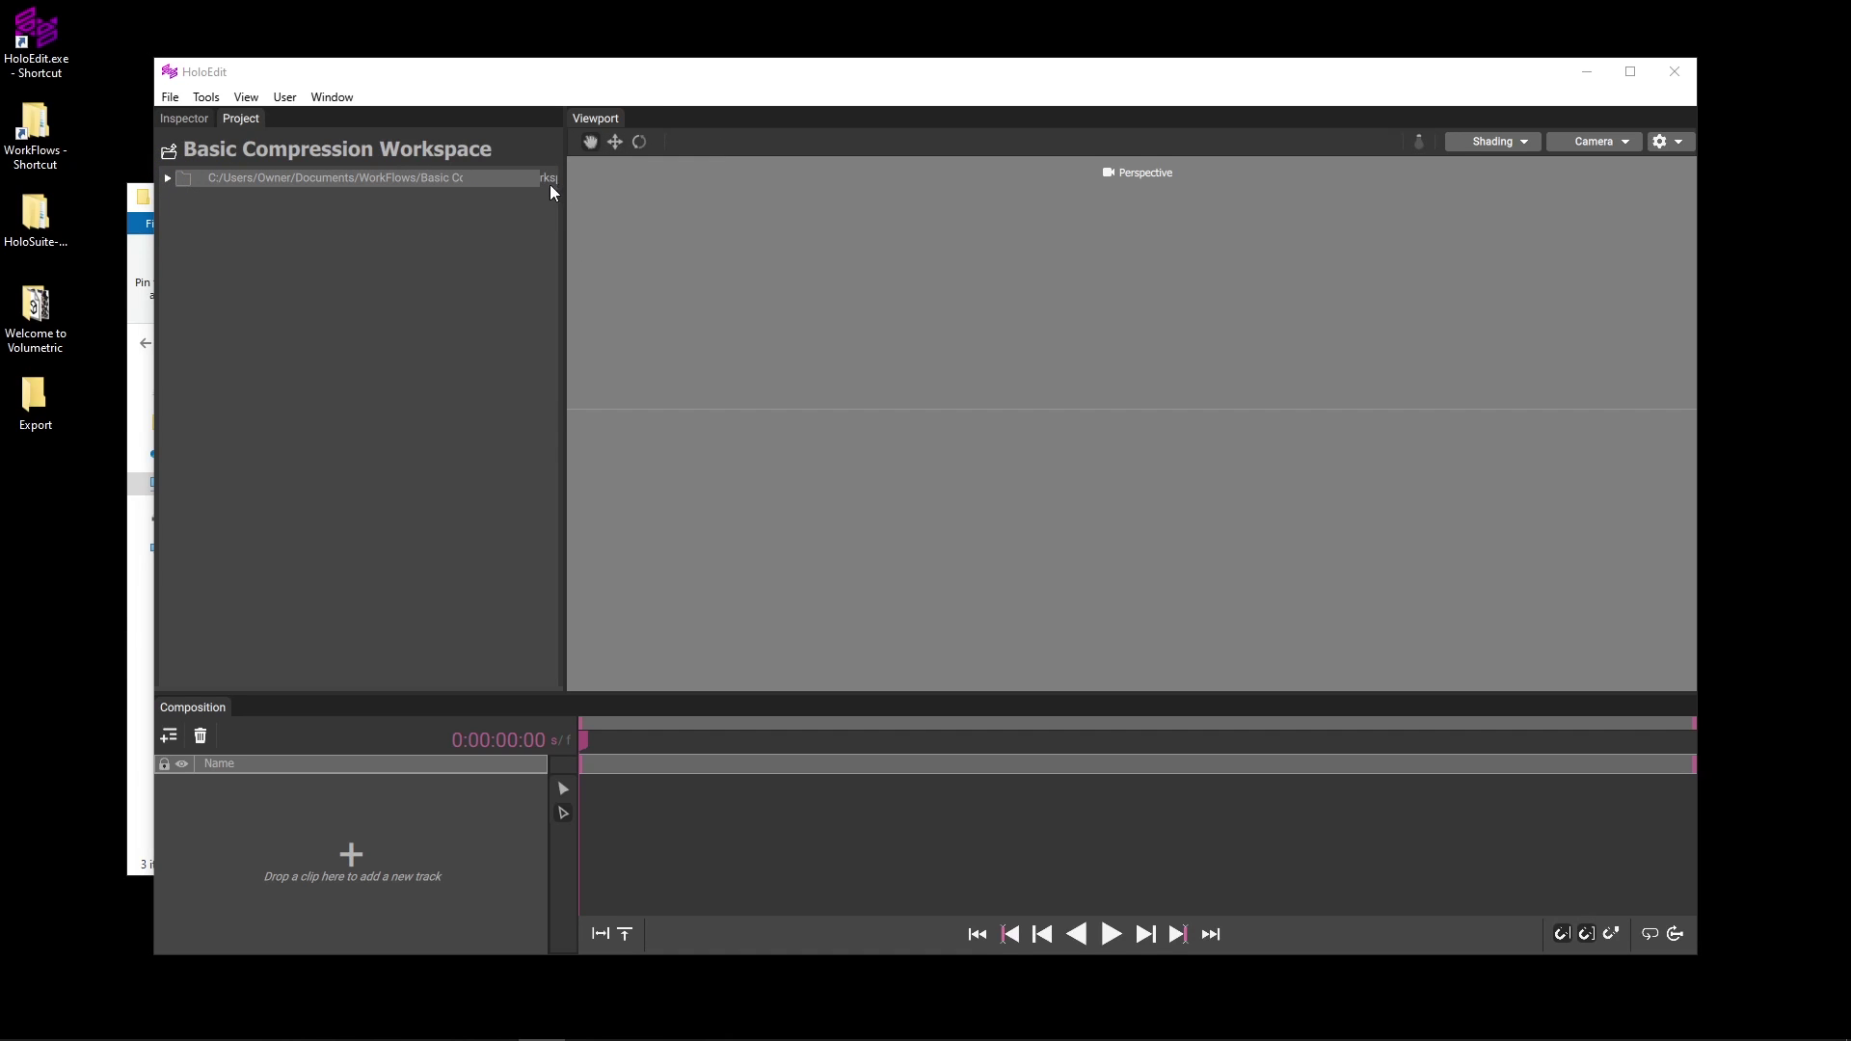
pyautogui.moveTo(670, 68); pyautogui.dragTo(672, 79)
pyautogui.doubleClick(674, 82)
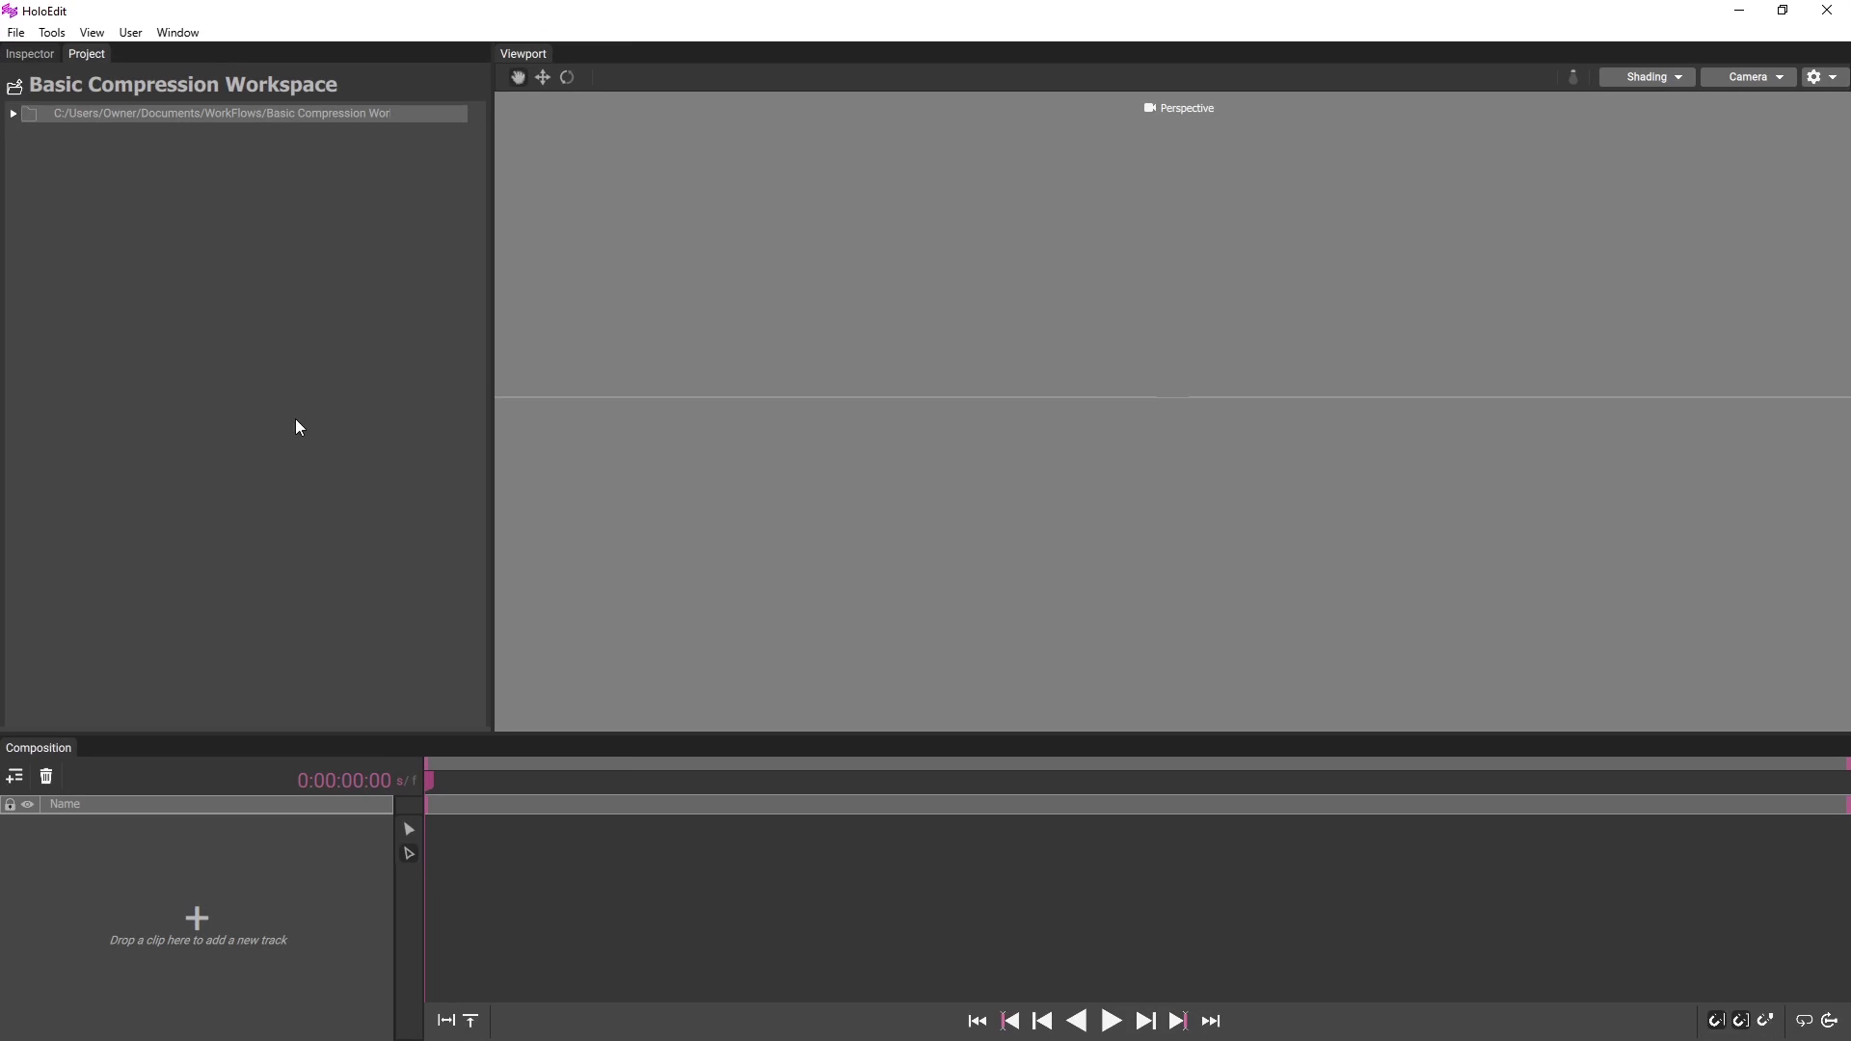
pyautogui.click(13, 112)
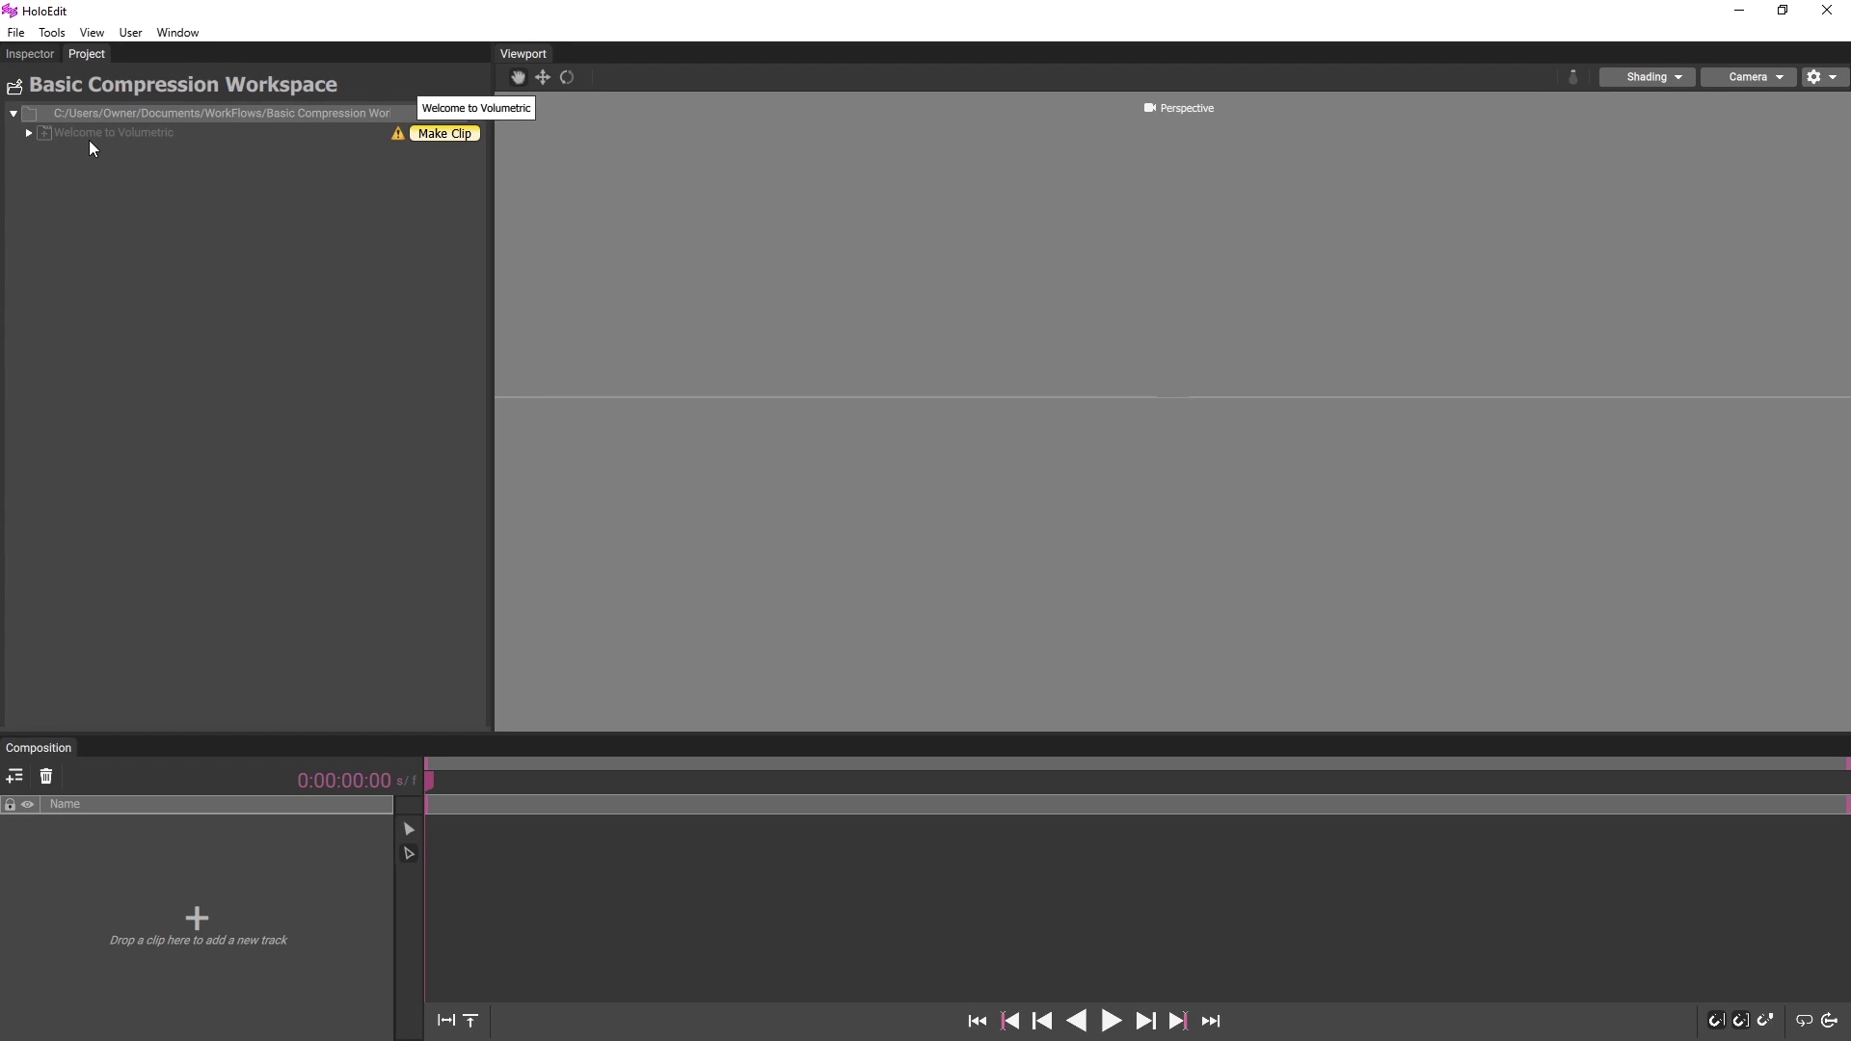
# Step: Make a clip from Welcome to Volumetric with Reverse Winding Order checked and start importing
pyautogui.click(454, 132)
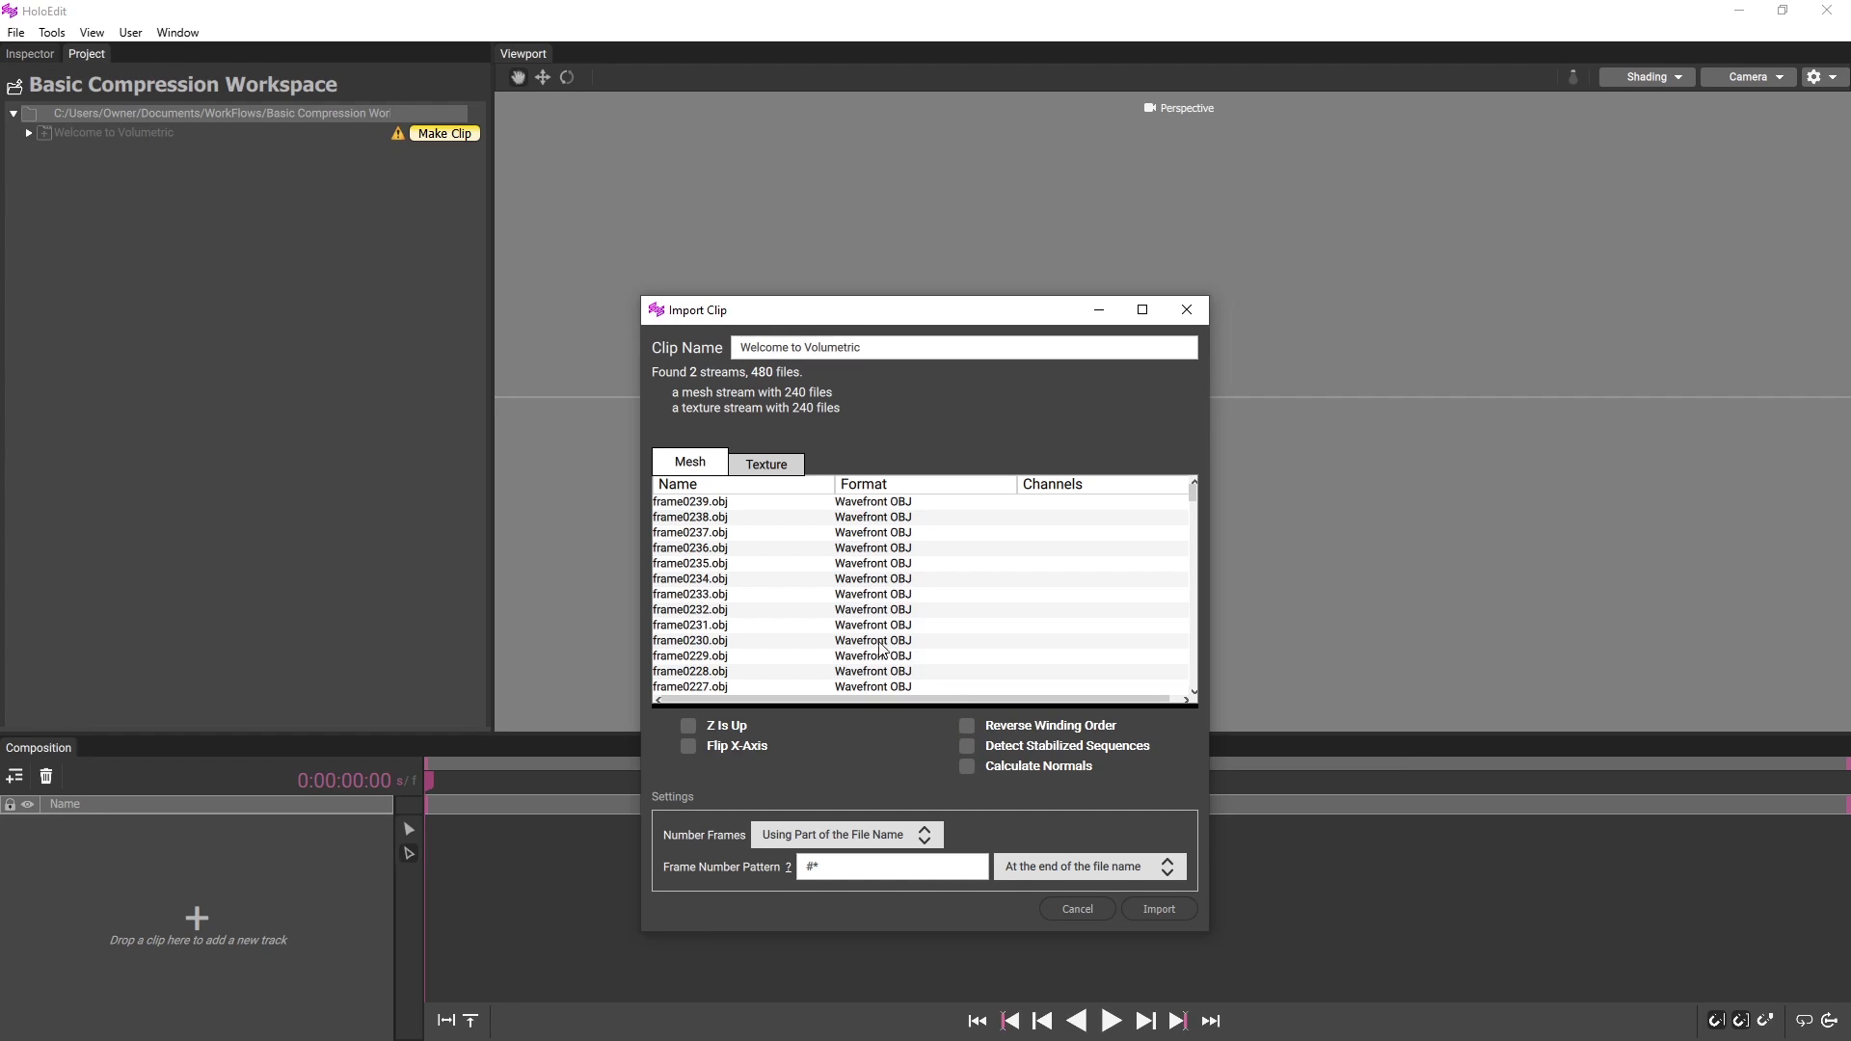
pyautogui.scroll(-3, 742, 598)
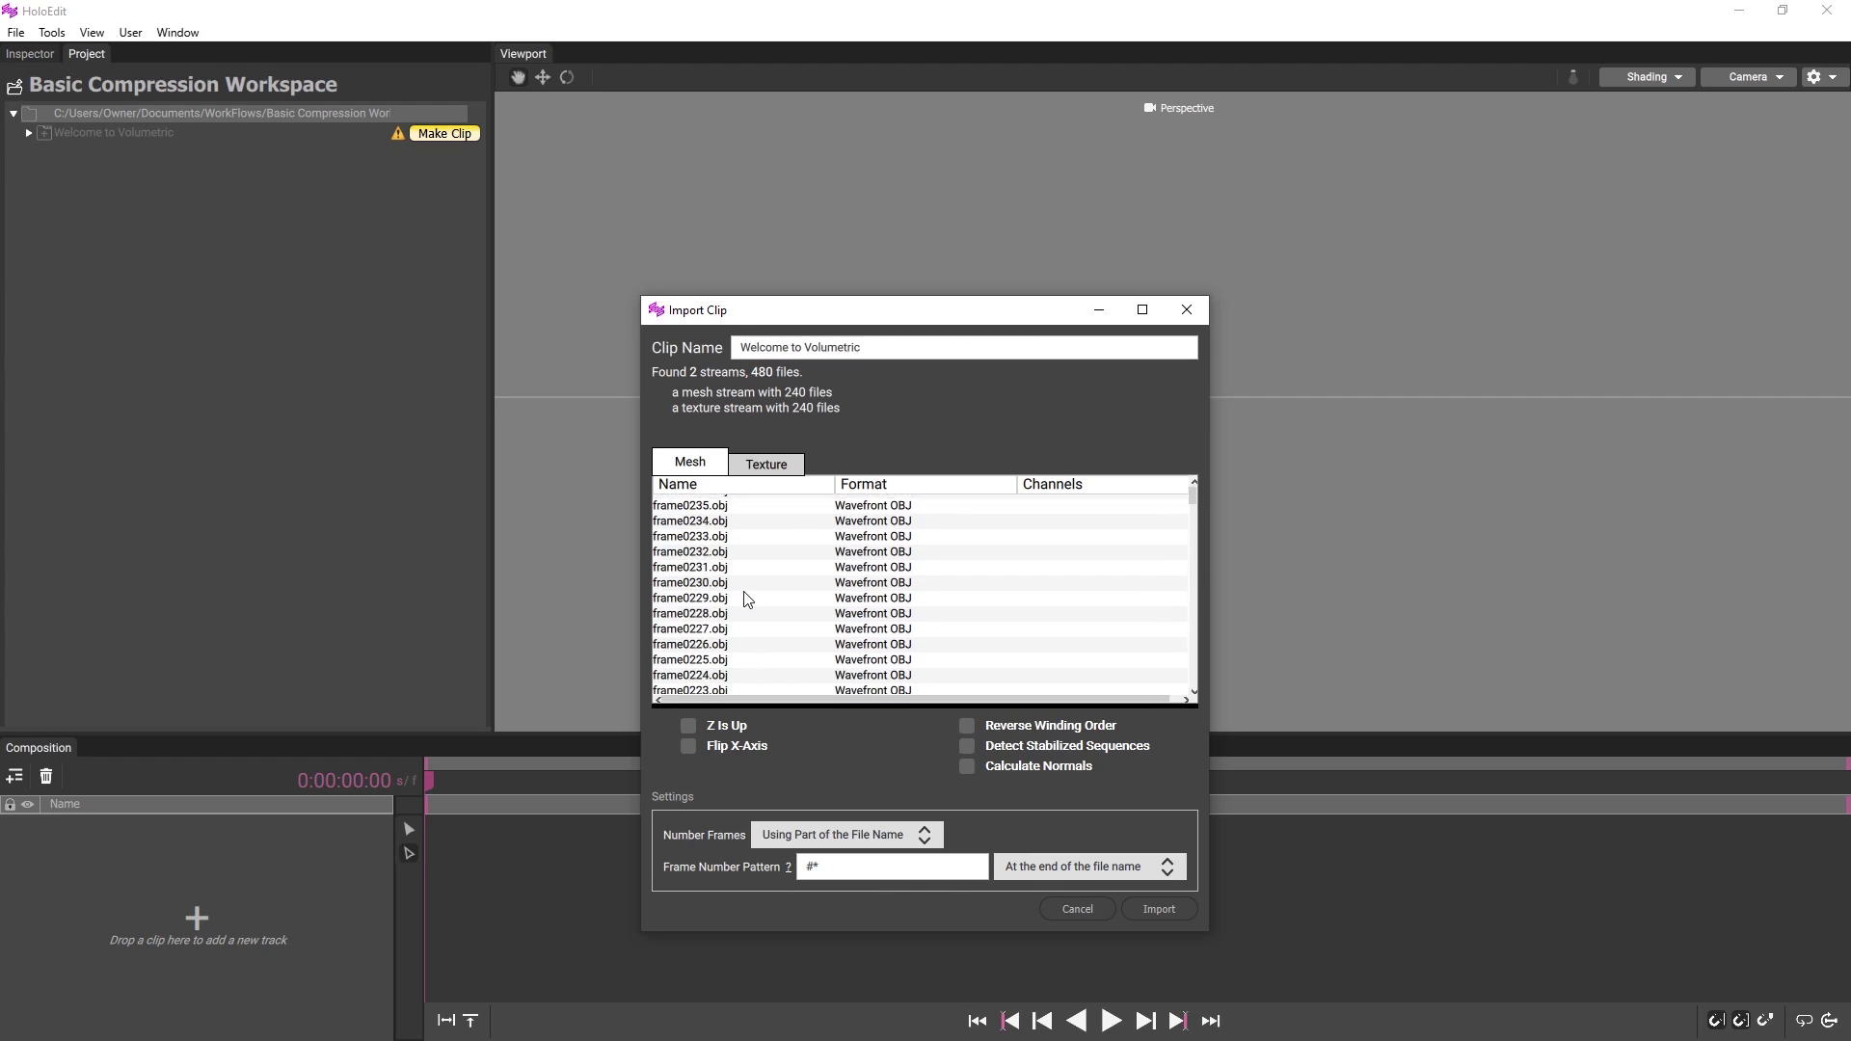
pyautogui.scroll(3, 745, 598)
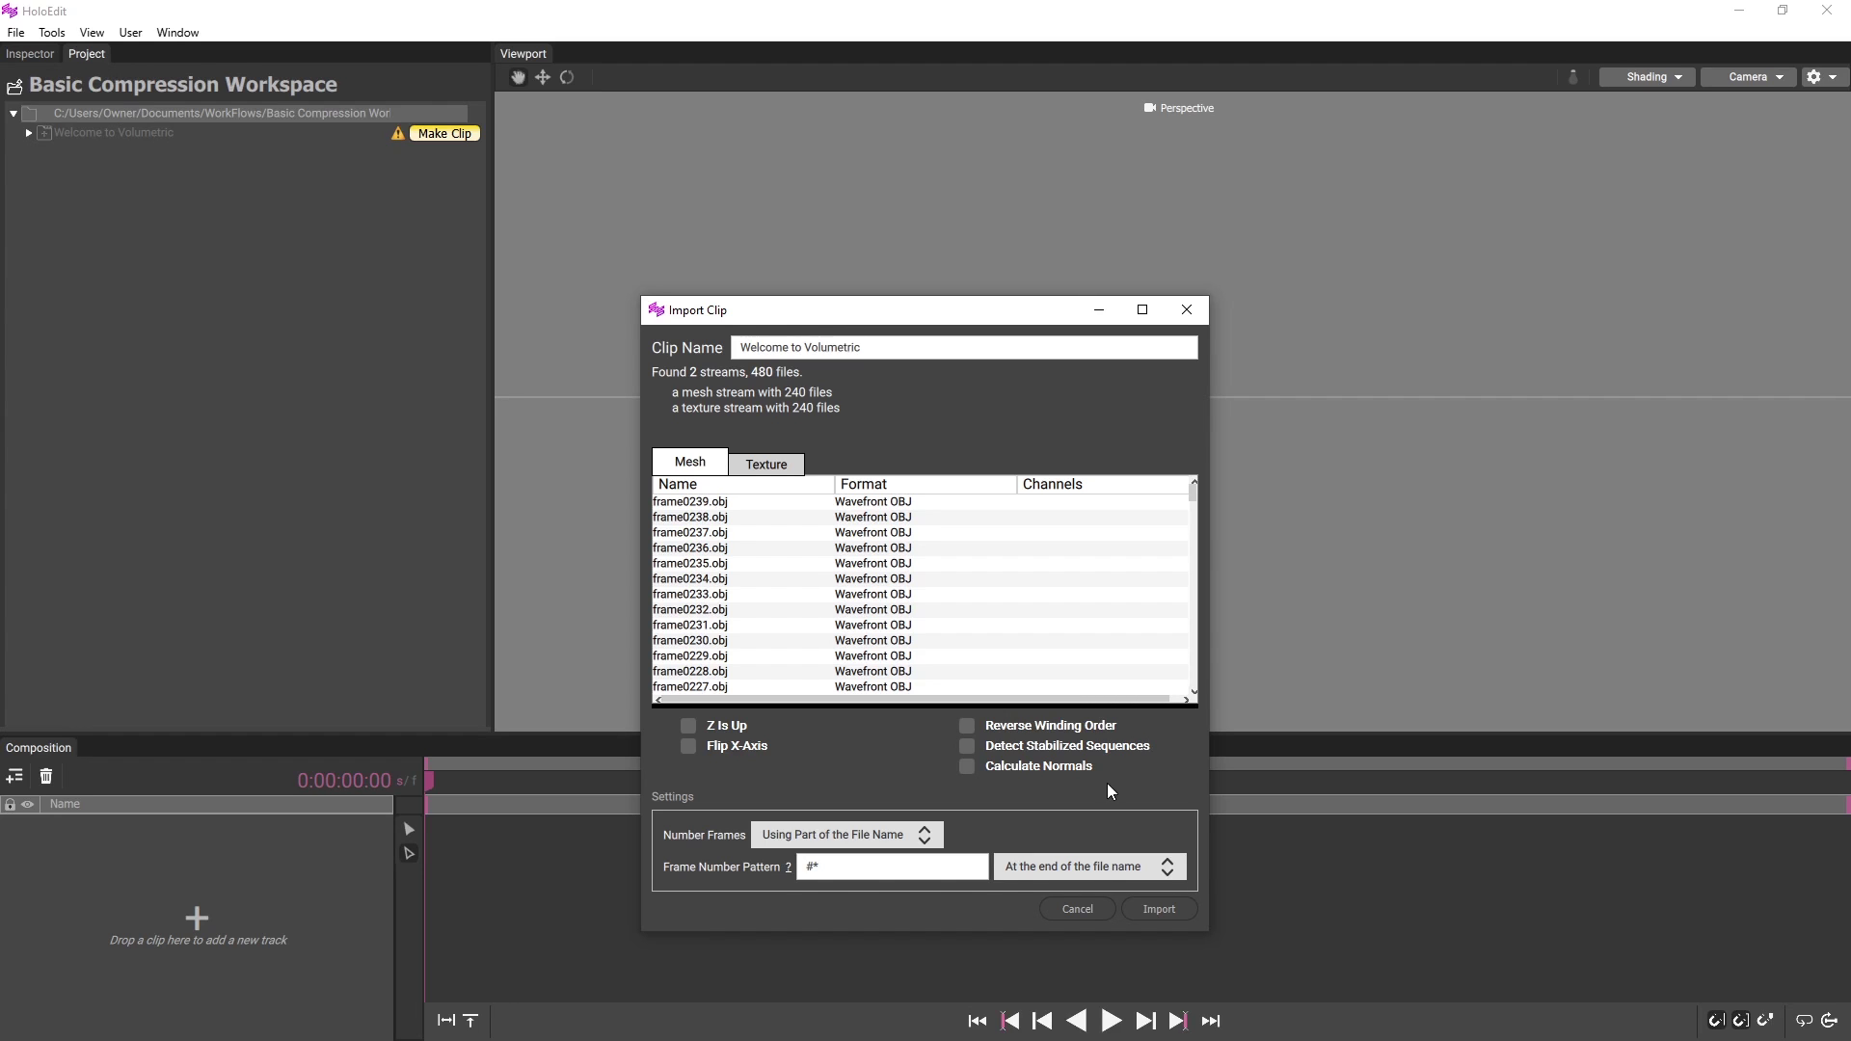
pyautogui.click(967, 727)
pyautogui.click(1163, 912)
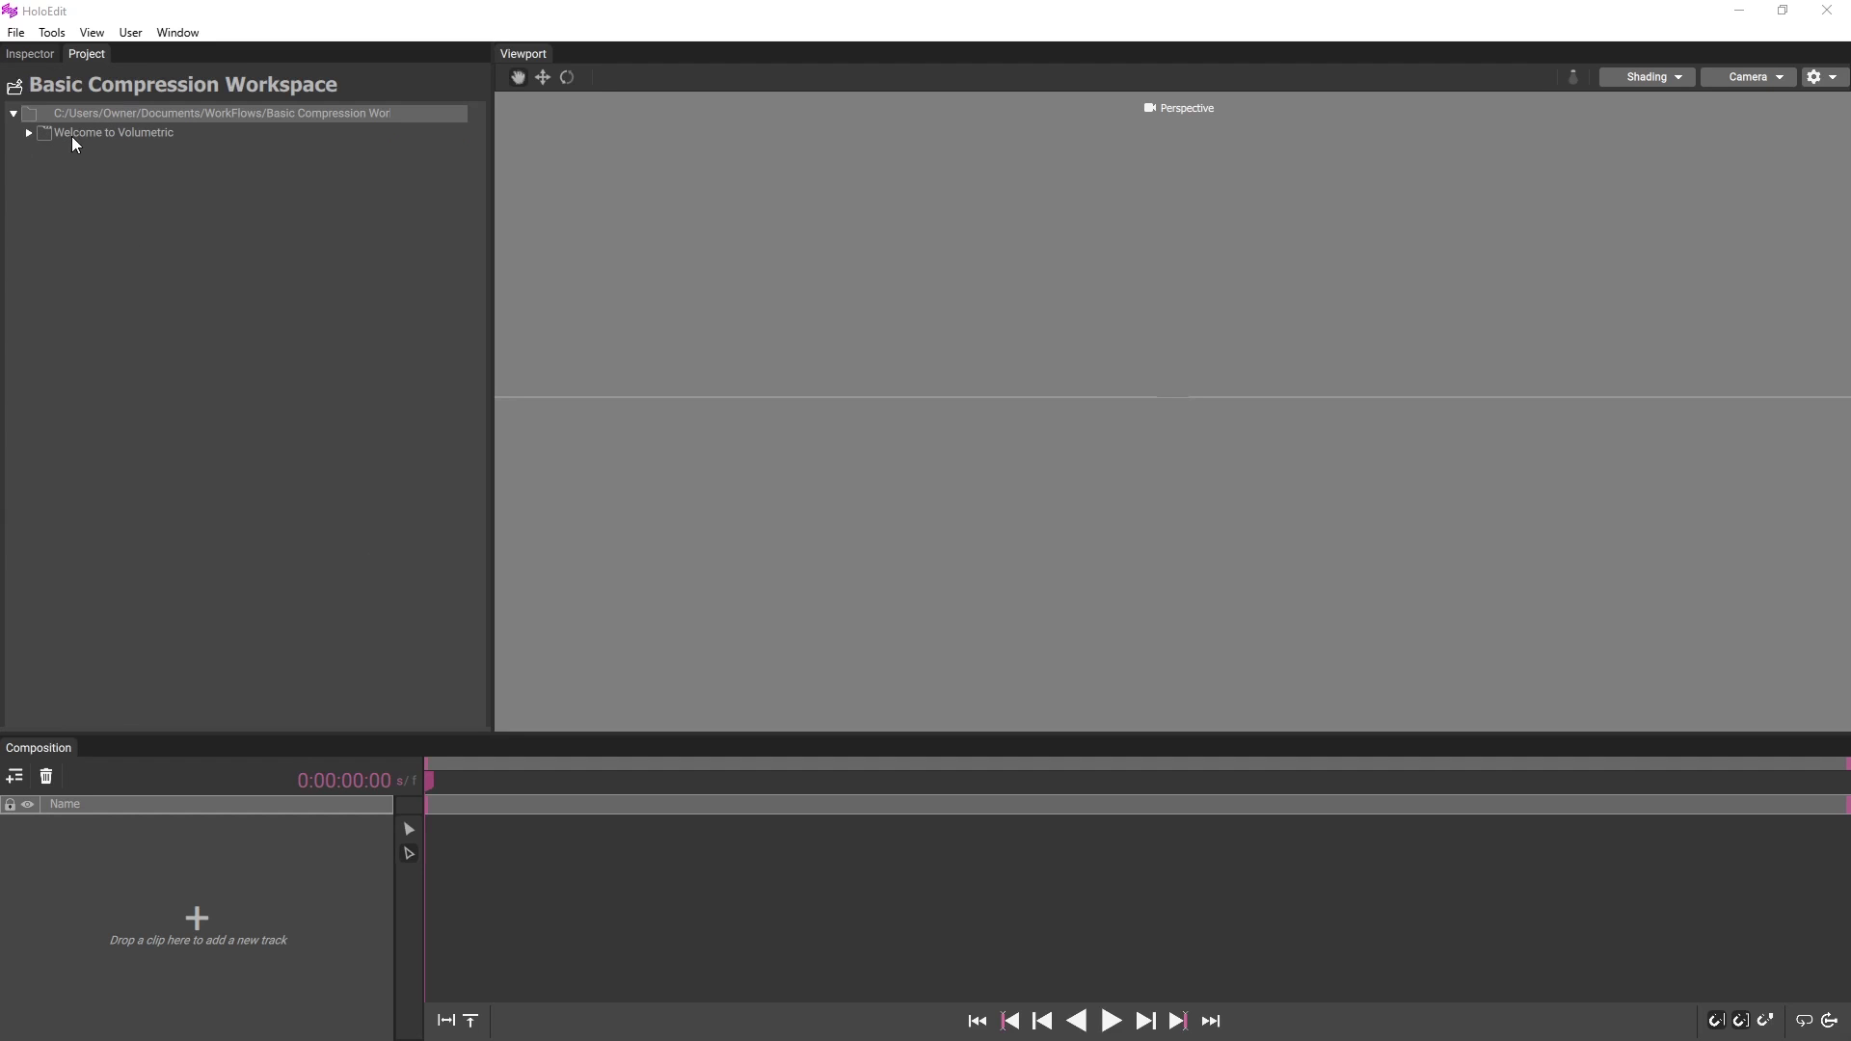
# Step: Select the newly imported Welcome to Volumetric clip in the Project panel
pyautogui.click(43, 133)
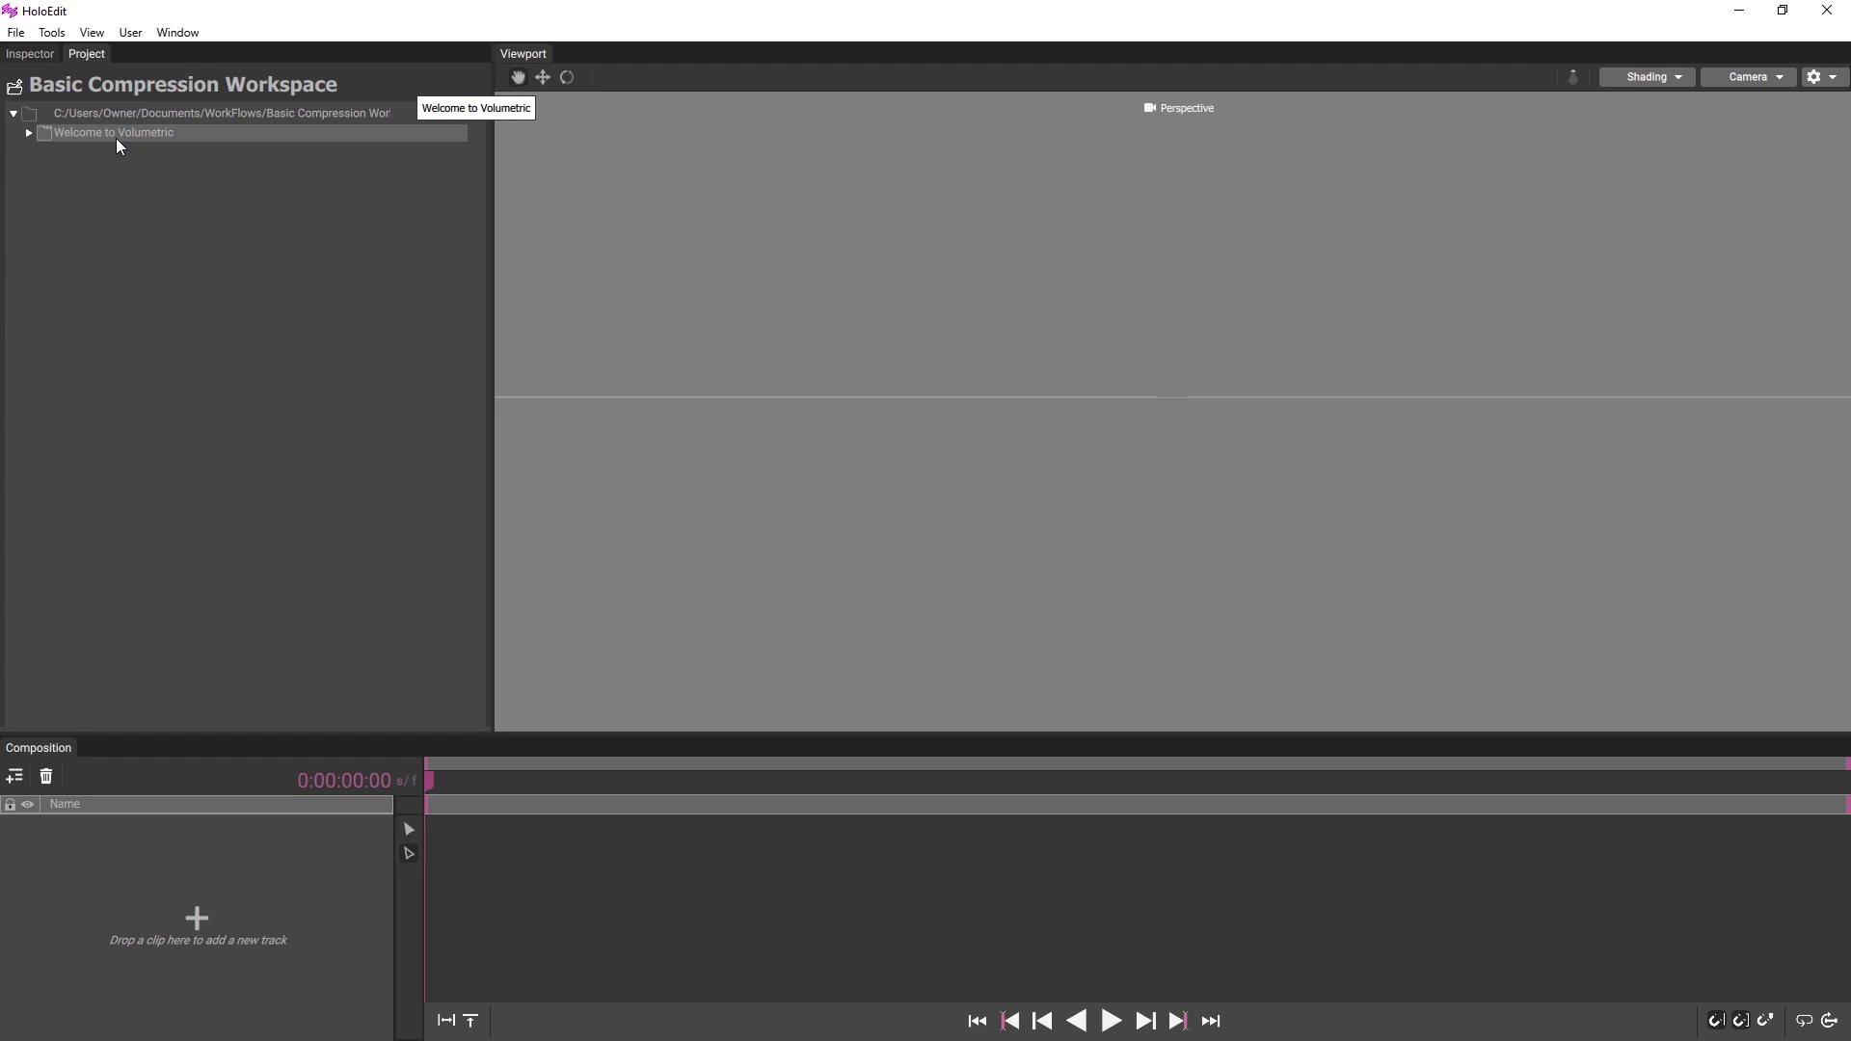
# Step: Place Welcome to Volumetric on a new composition track, widen the viewport, and inspect its Load Asset stage
pyautogui.moveTo(117, 140); pyautogui.dragTo(112, 908)
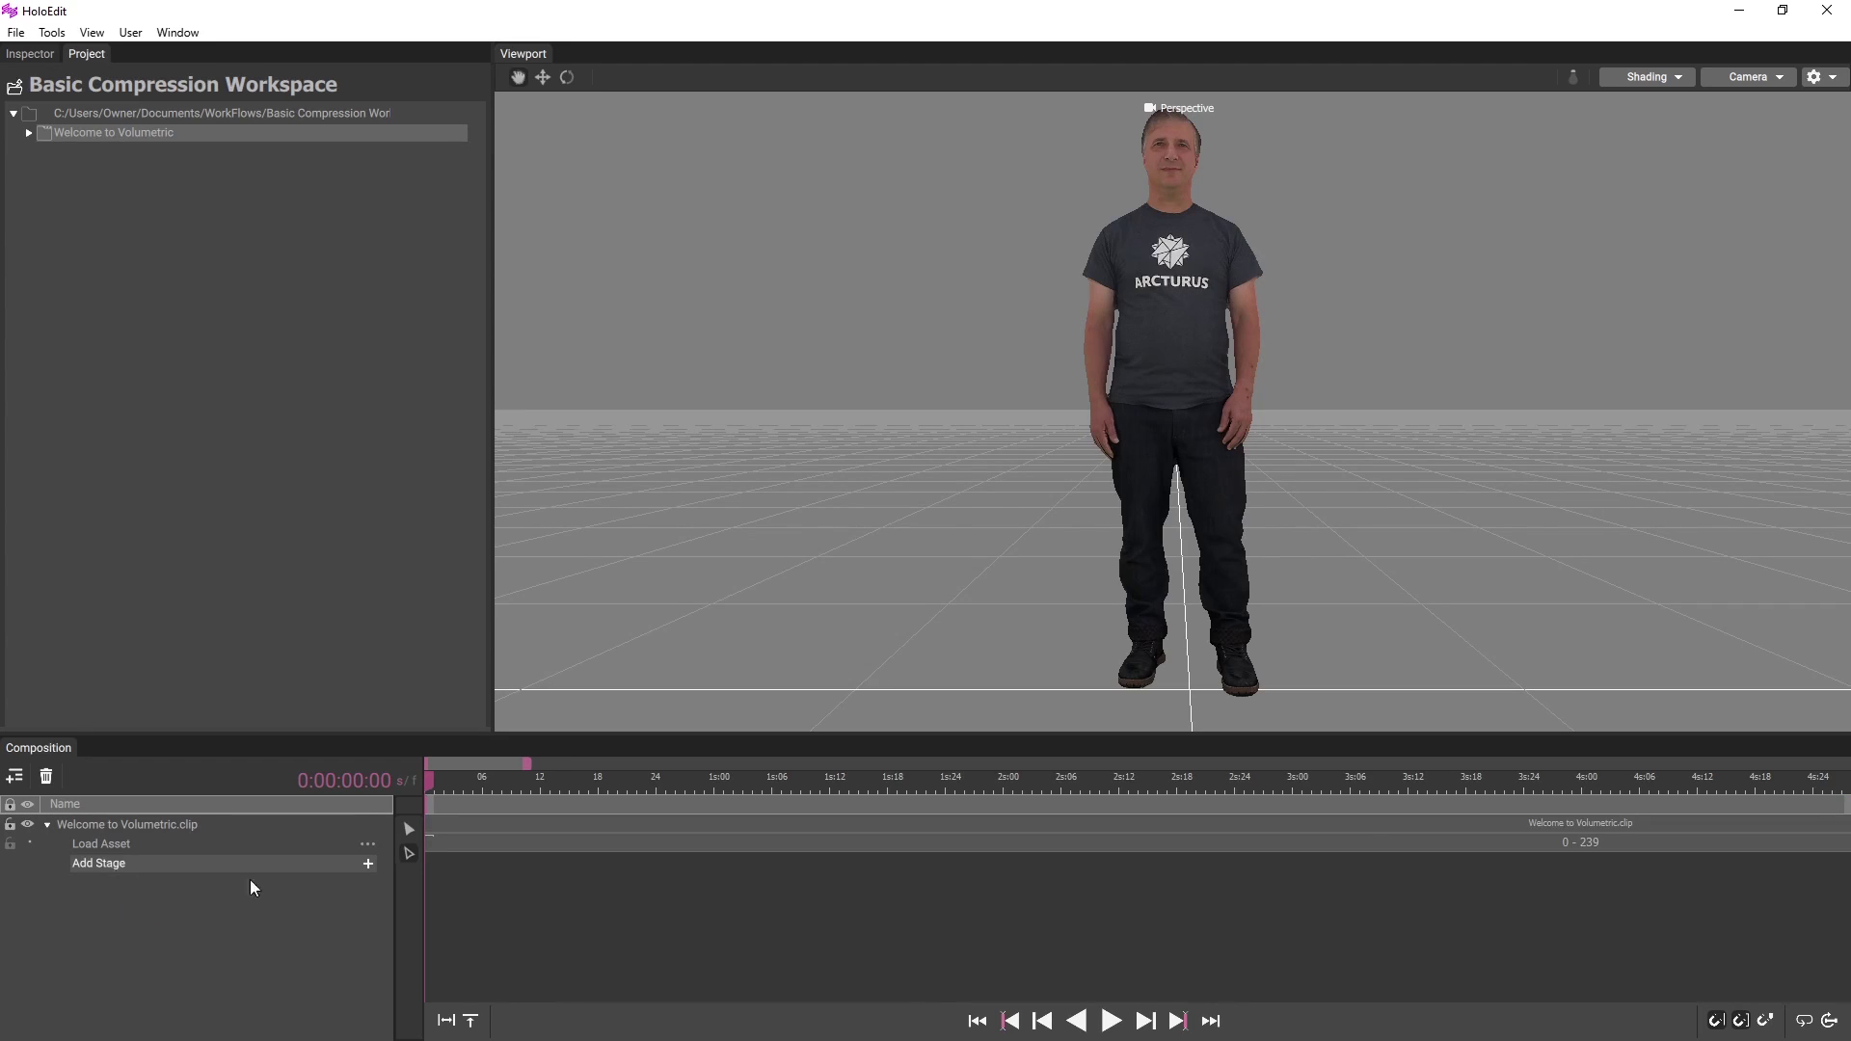
pyautogui.scroll(-3, 588, 893)
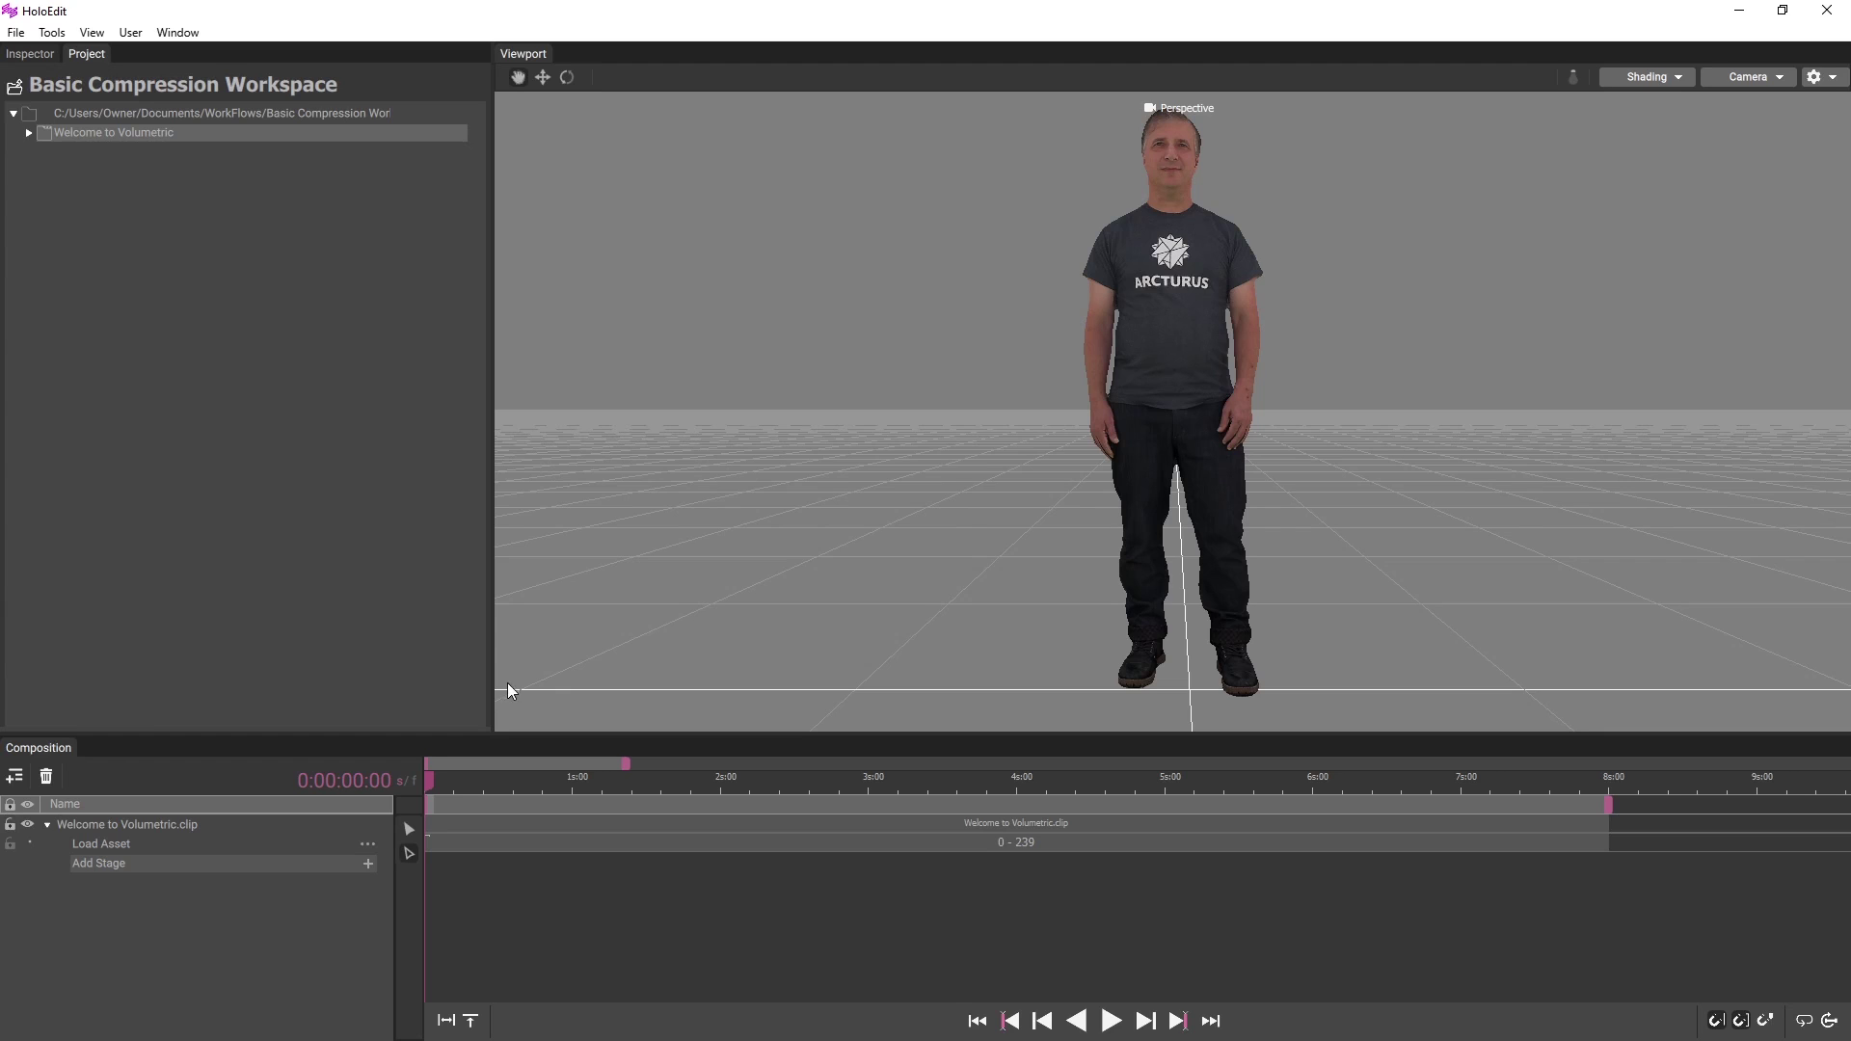
pyautogui.moveTo(492, 715); pyautogui.dragTo(425, 715)
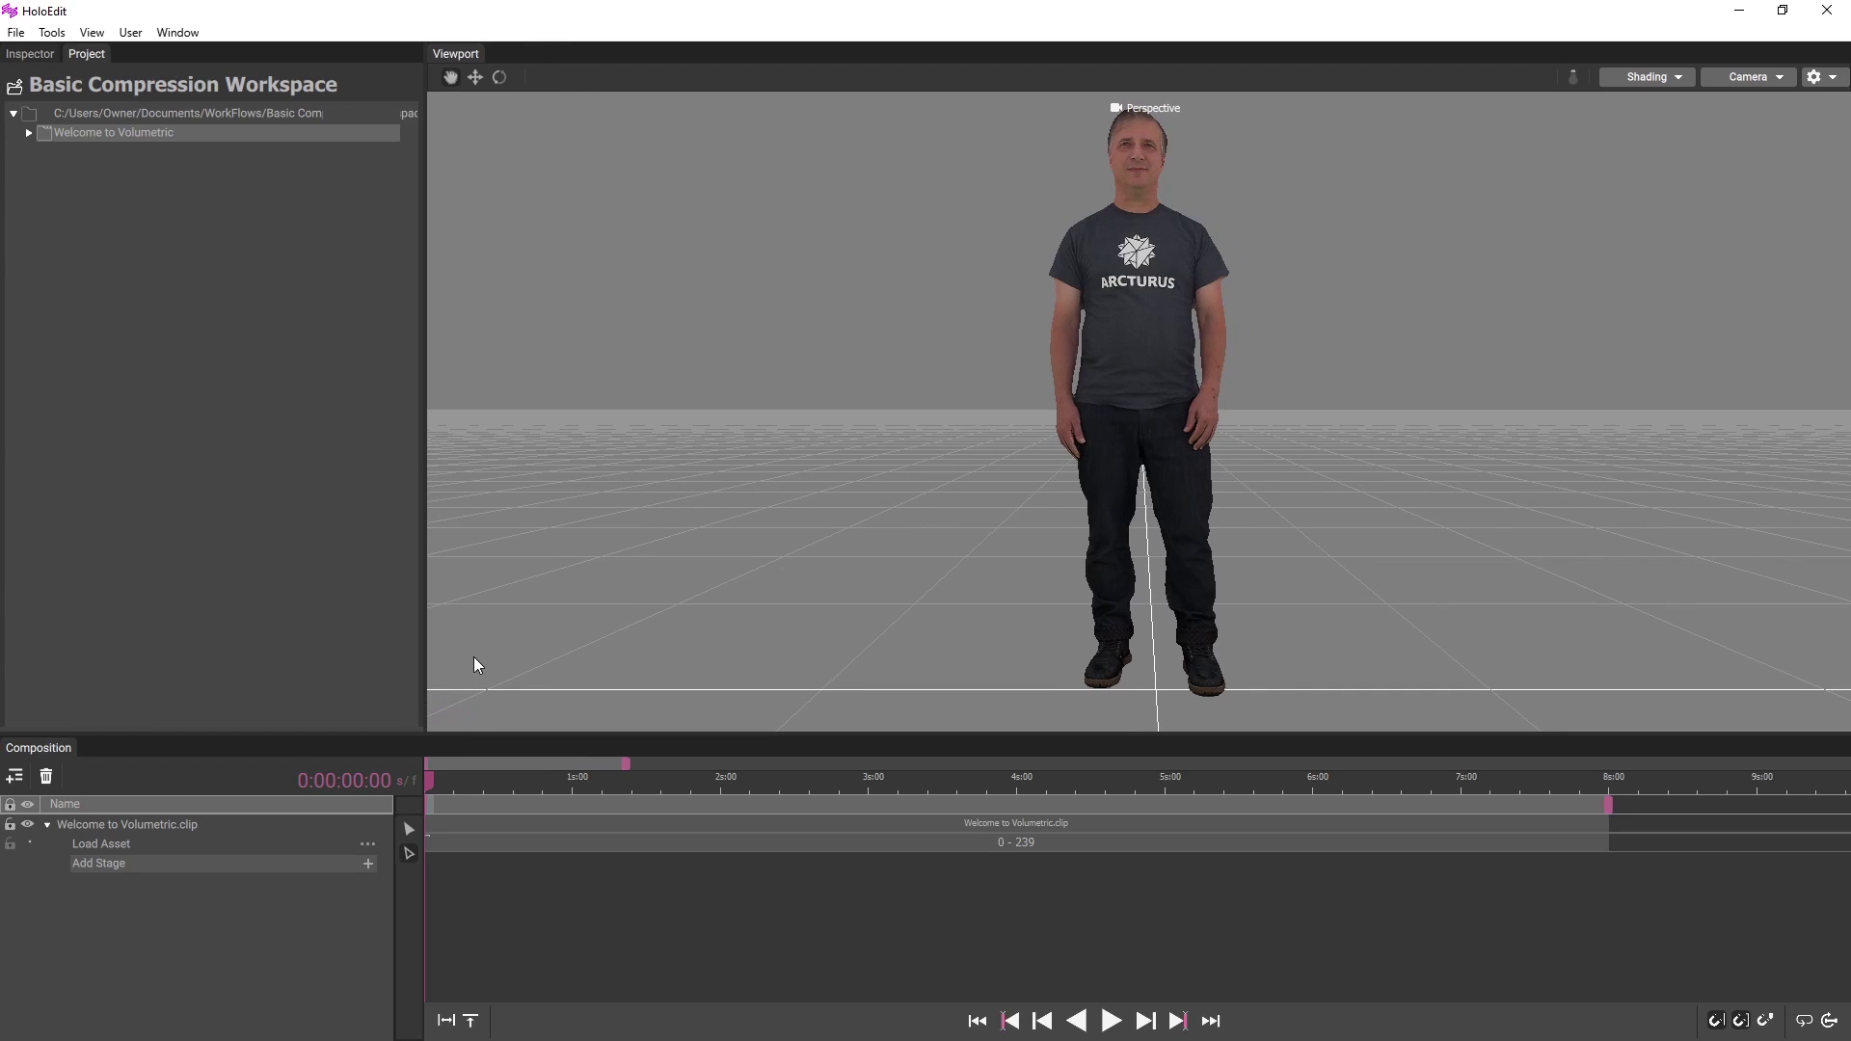
pyautogui.click(102, 845)
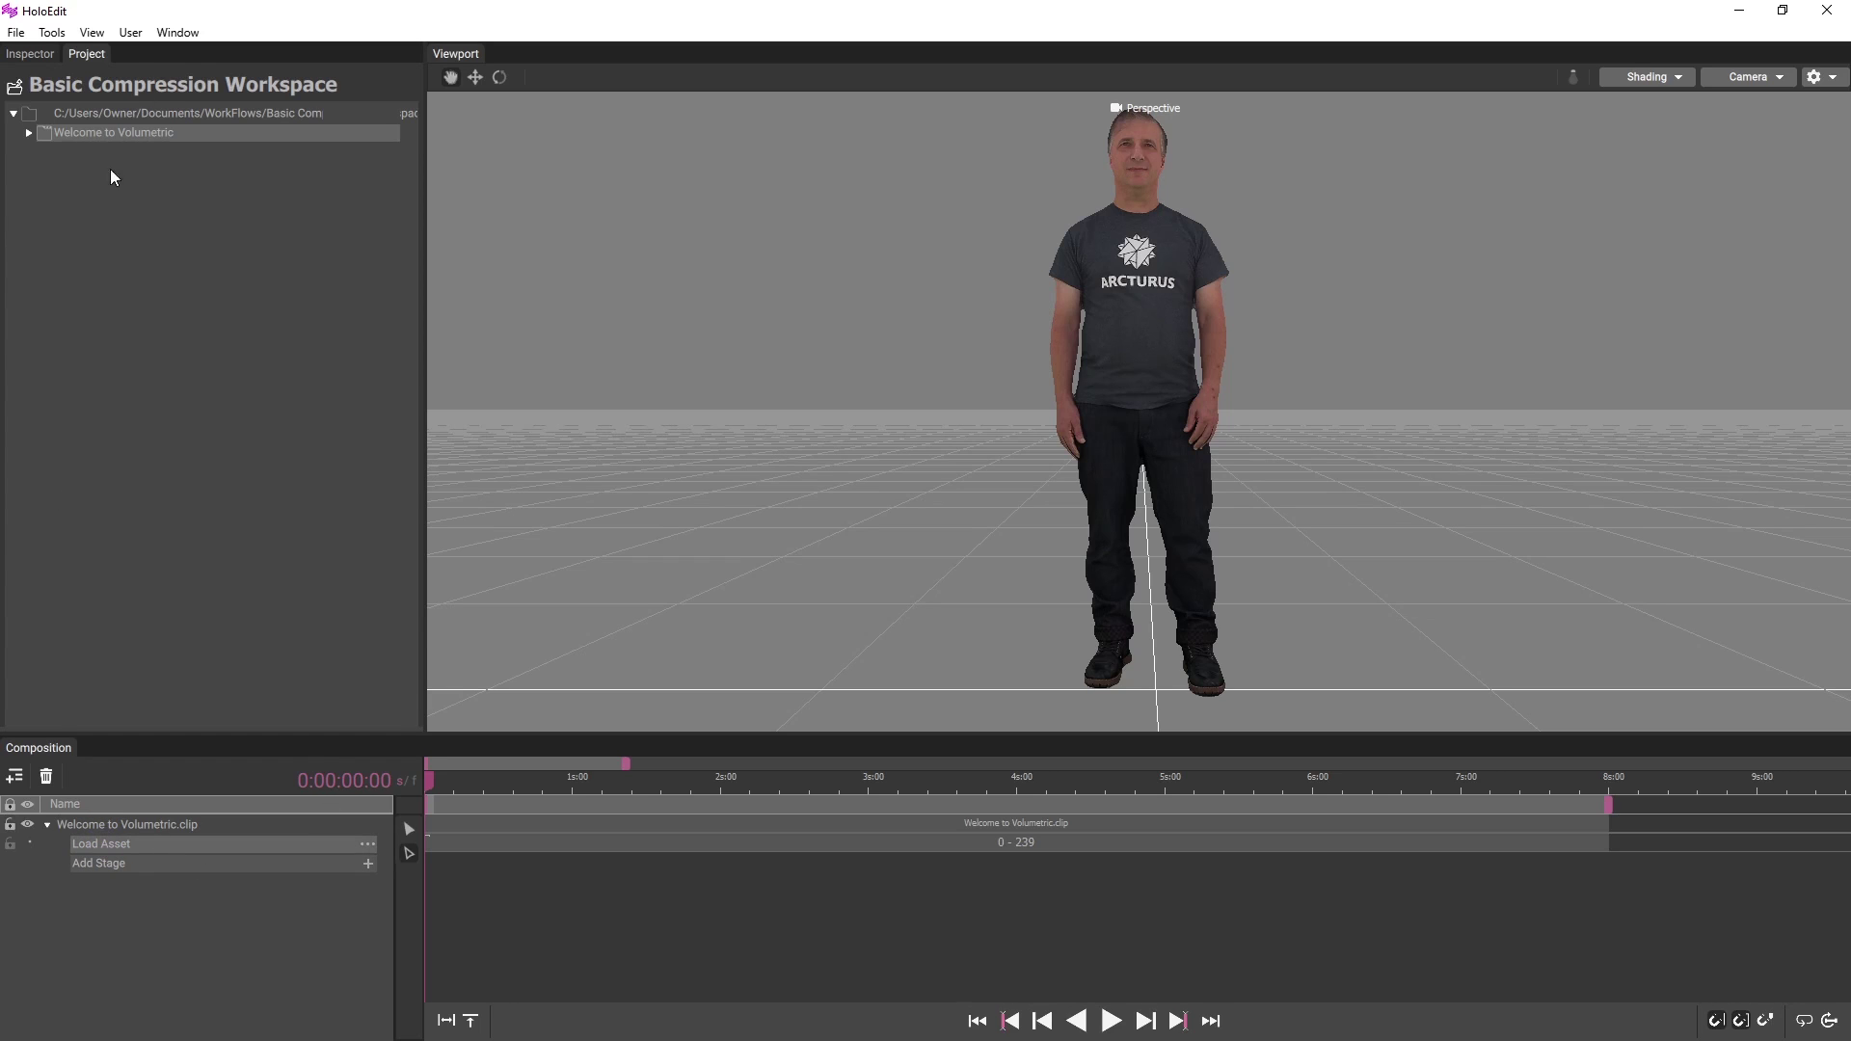
pyautogui.click(30, 54)
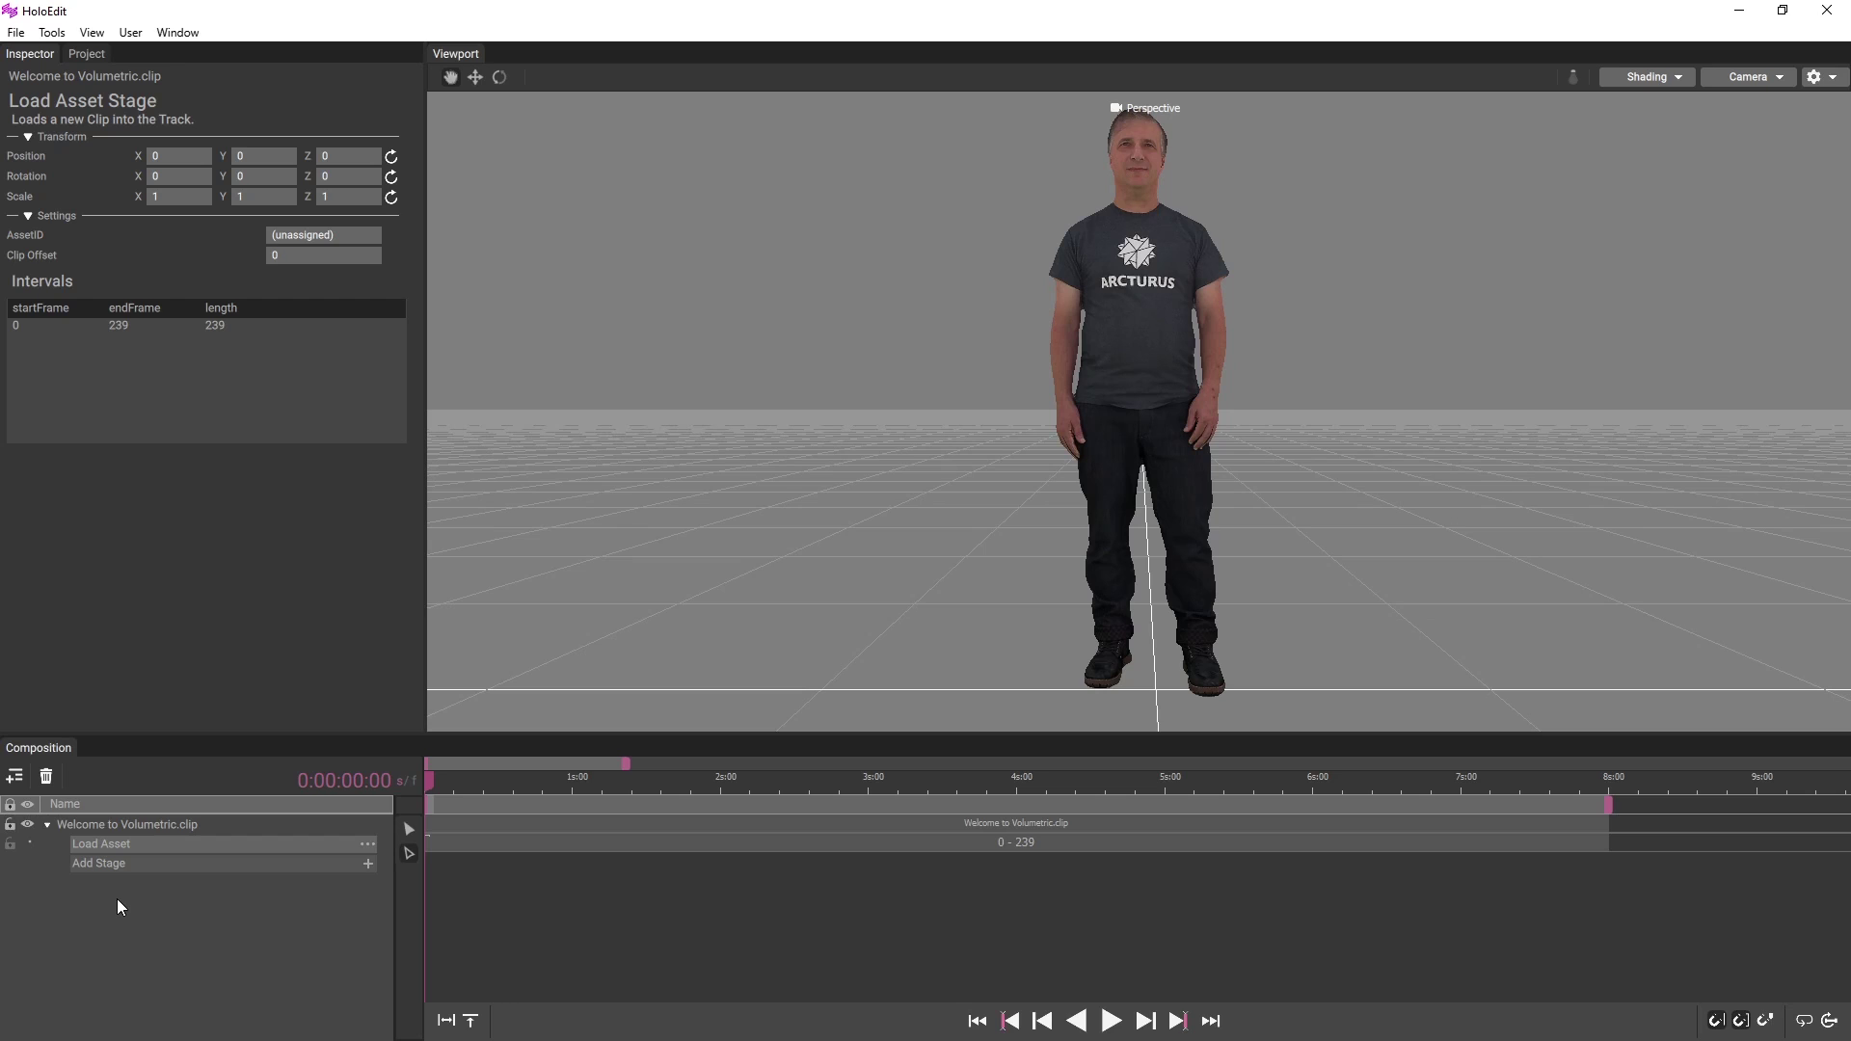
# Step: Select the 0–239 Load Asset interval bar to show its details in the Inspector
pyautogui.click(564, 845)
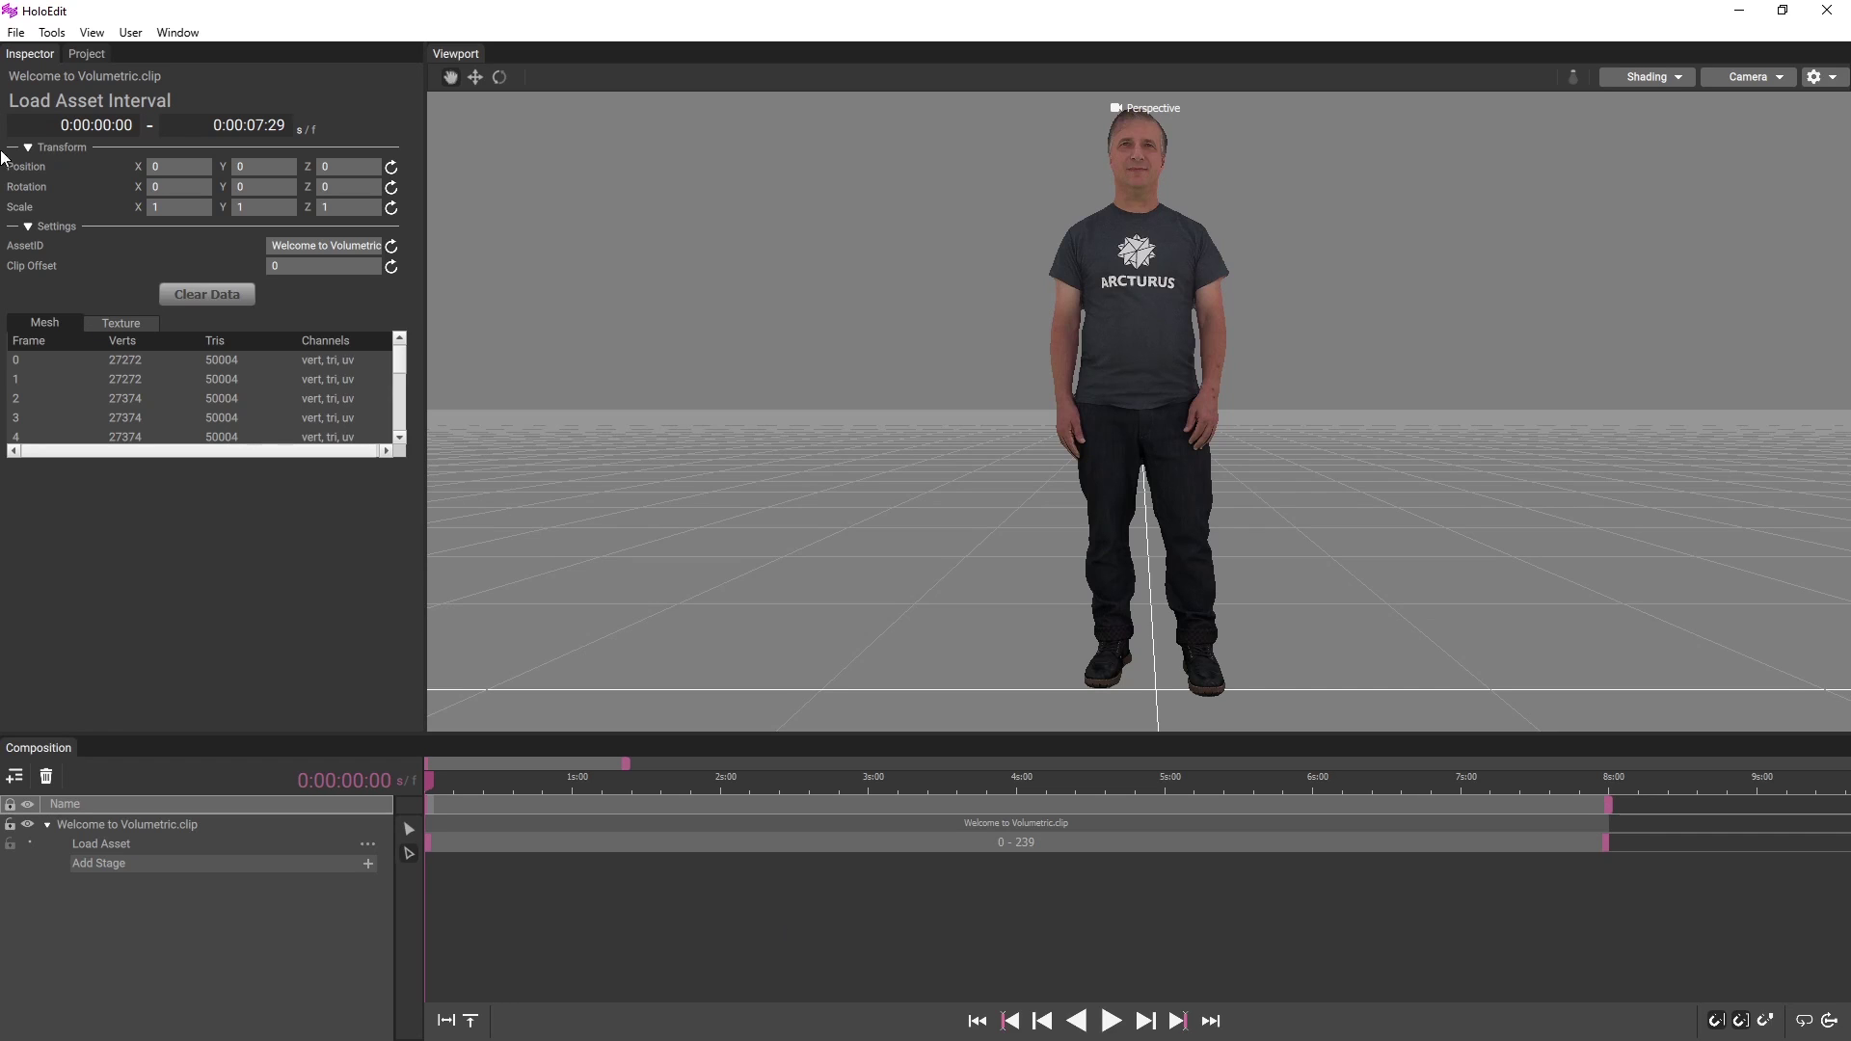
# Step: Save the composition under the name 'Basic Compression_Import'
pyautogui.click(18, 35)
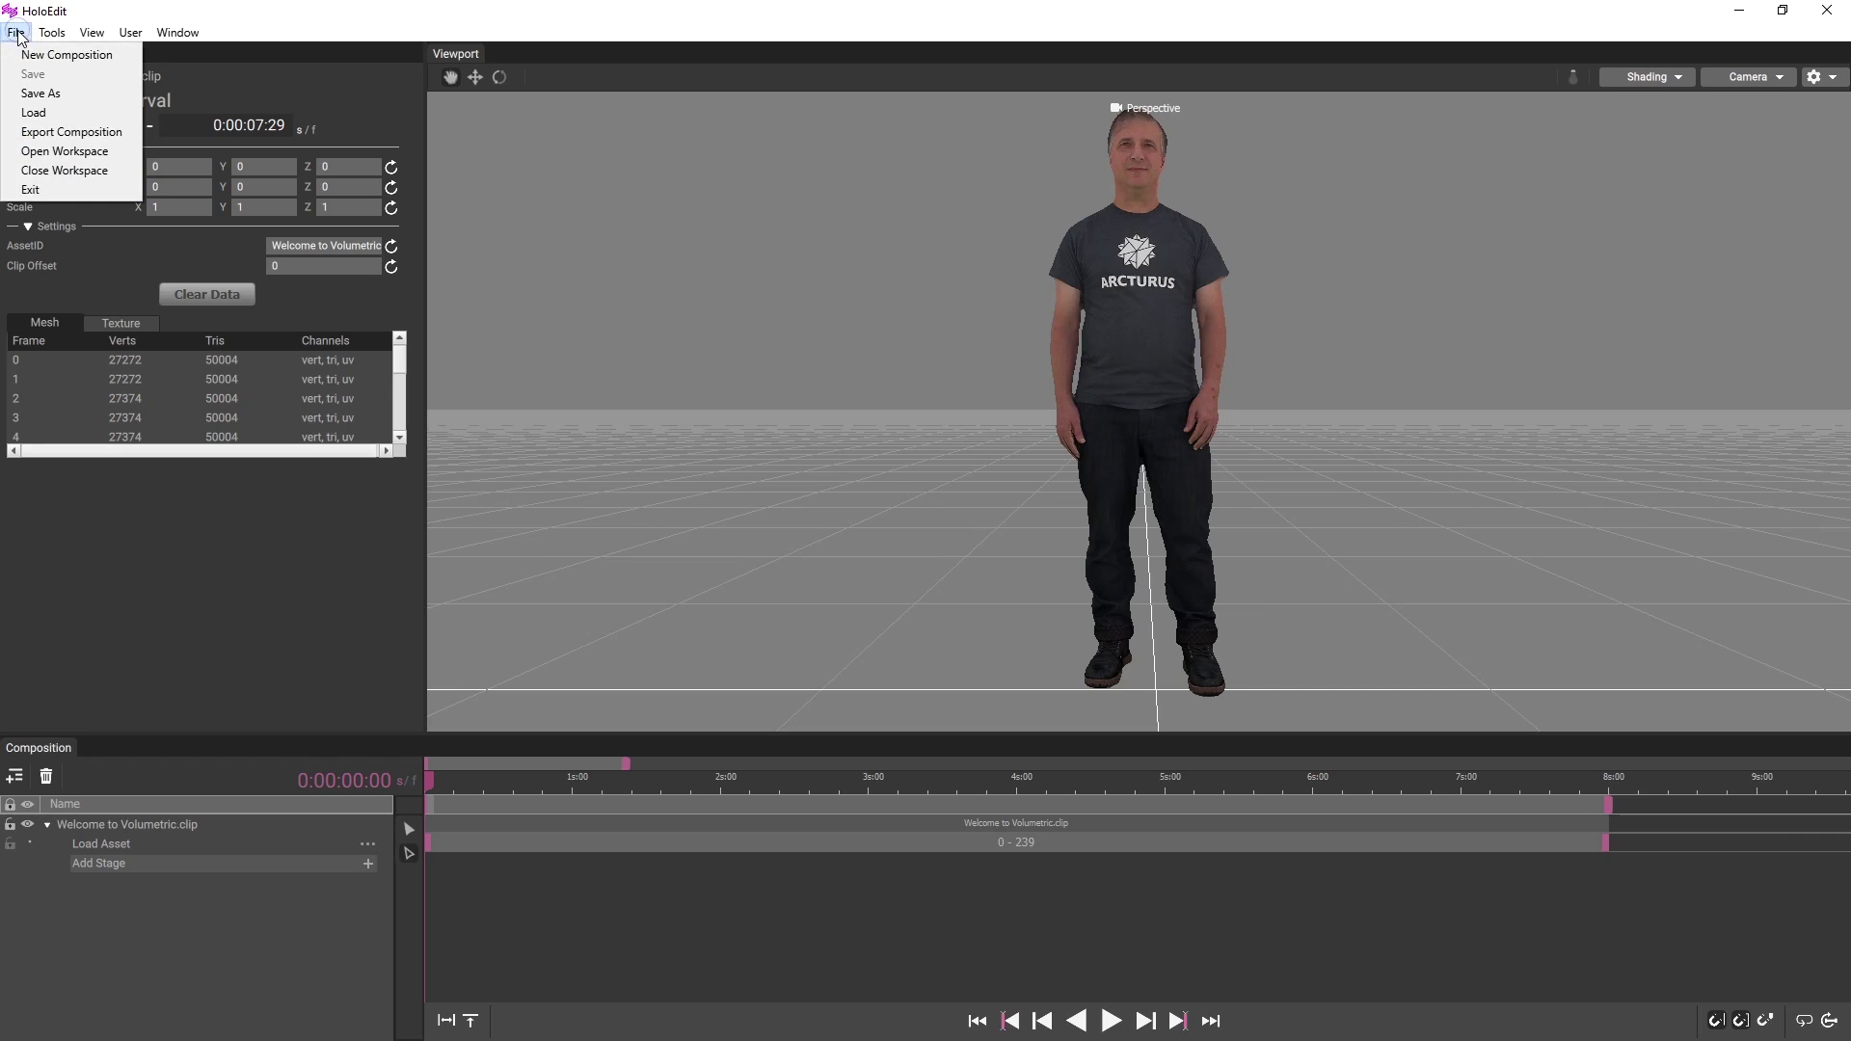
pyautogui.click(125, 103)
pyautogui.write('Basic ')
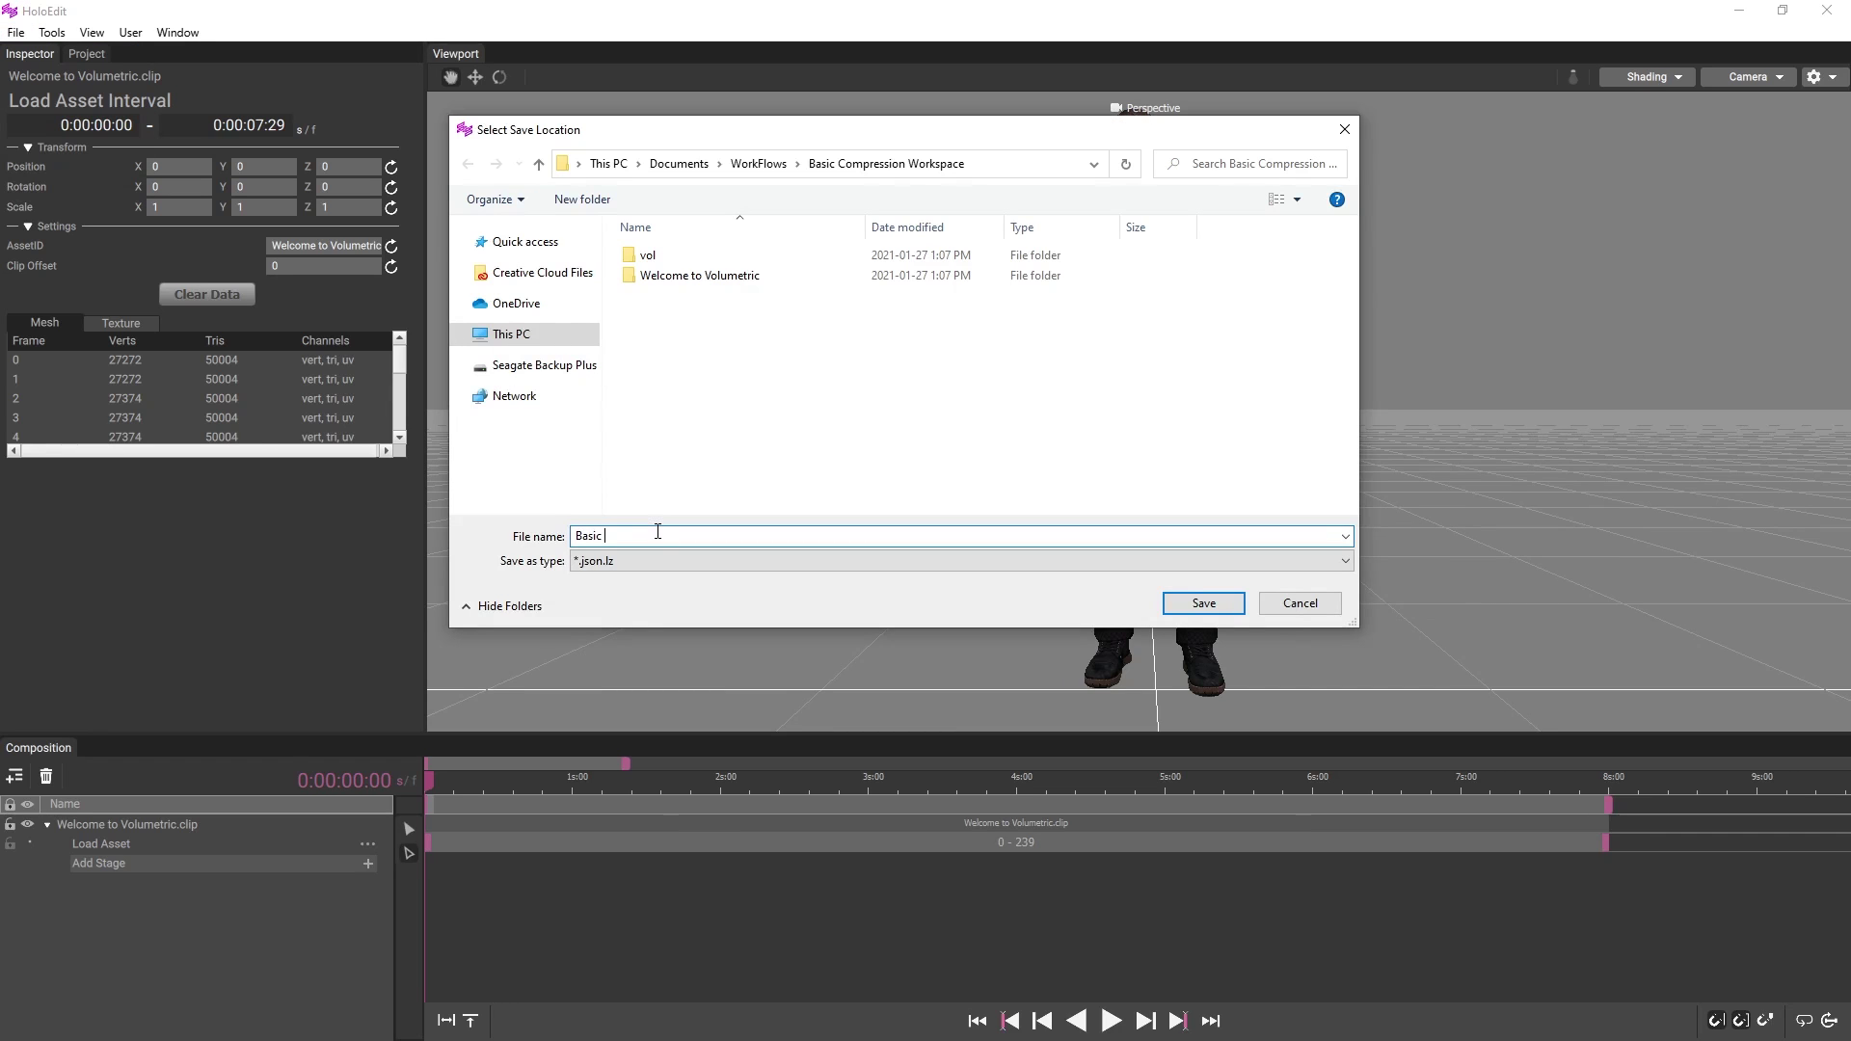
pyautogui.write('Compression_Import')
pyautogui.press('Return')
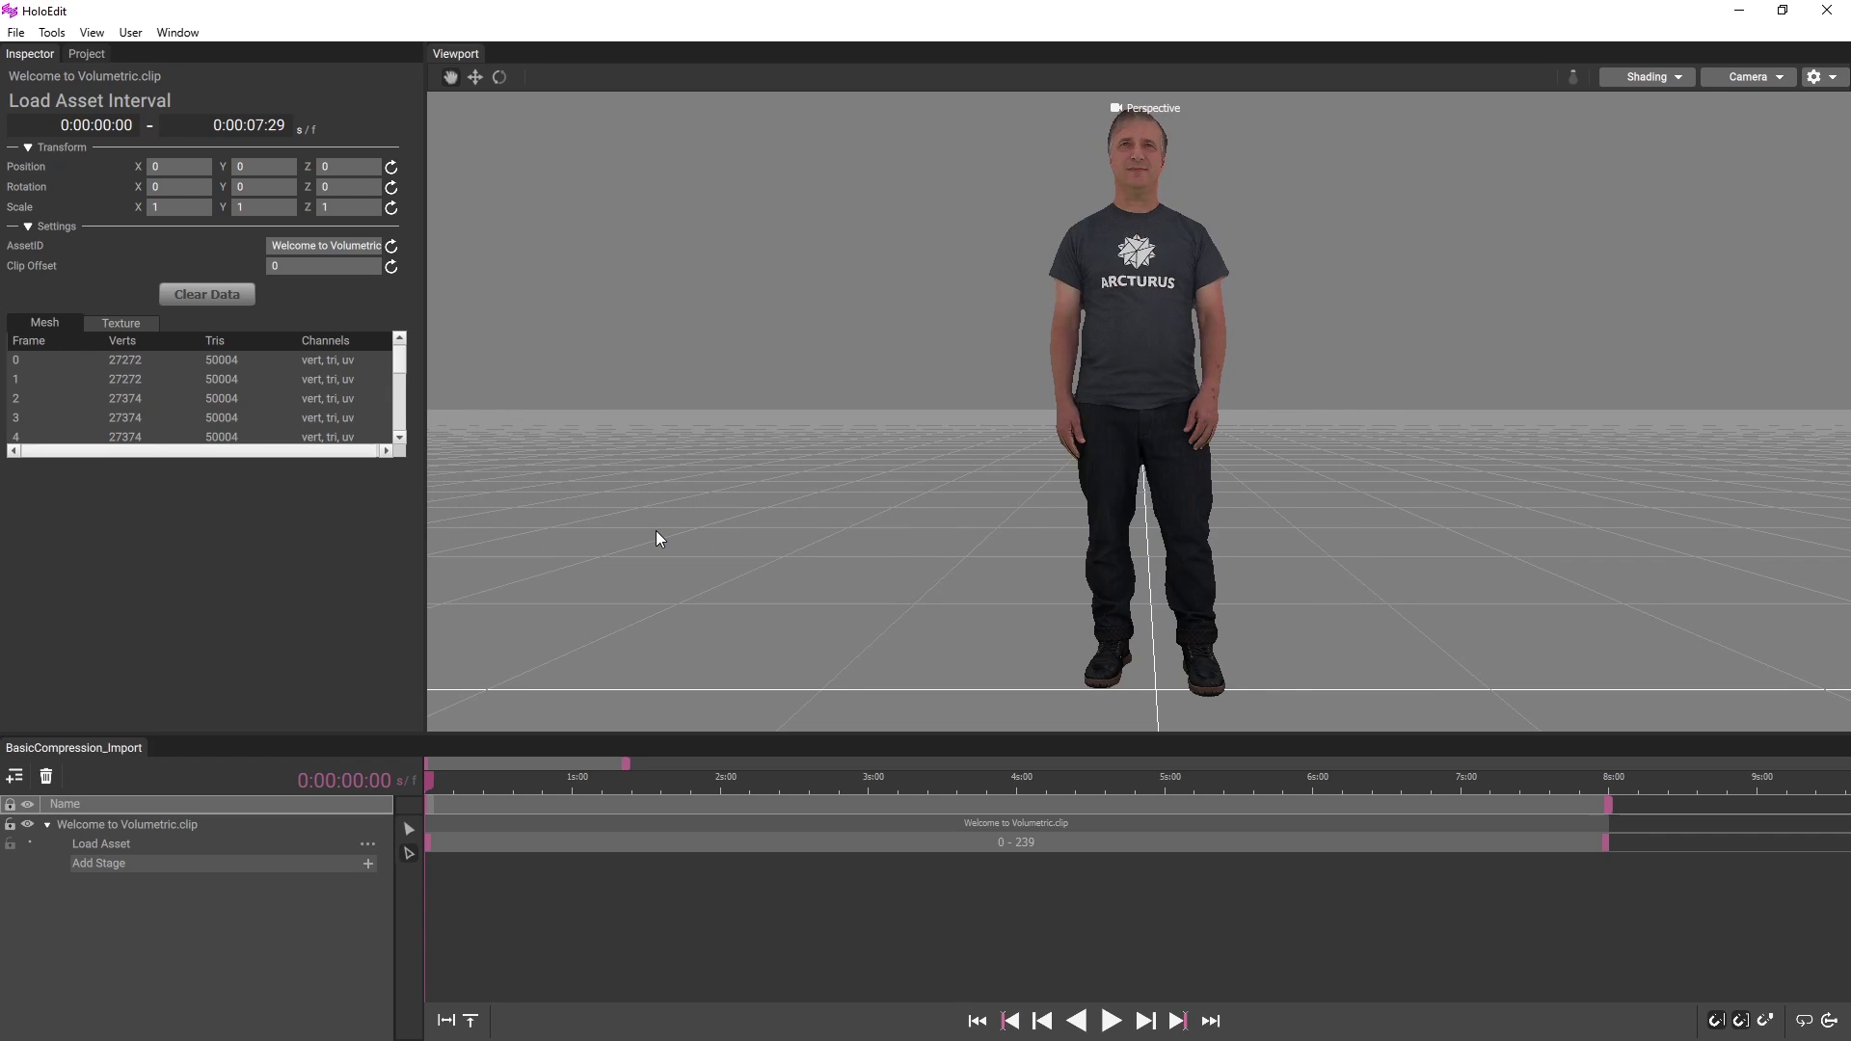
# Step: Find BasicCompression_Import.json.lz in the Project tab, then cancel a File > Load attempt
pyautogui.click(95, 55)
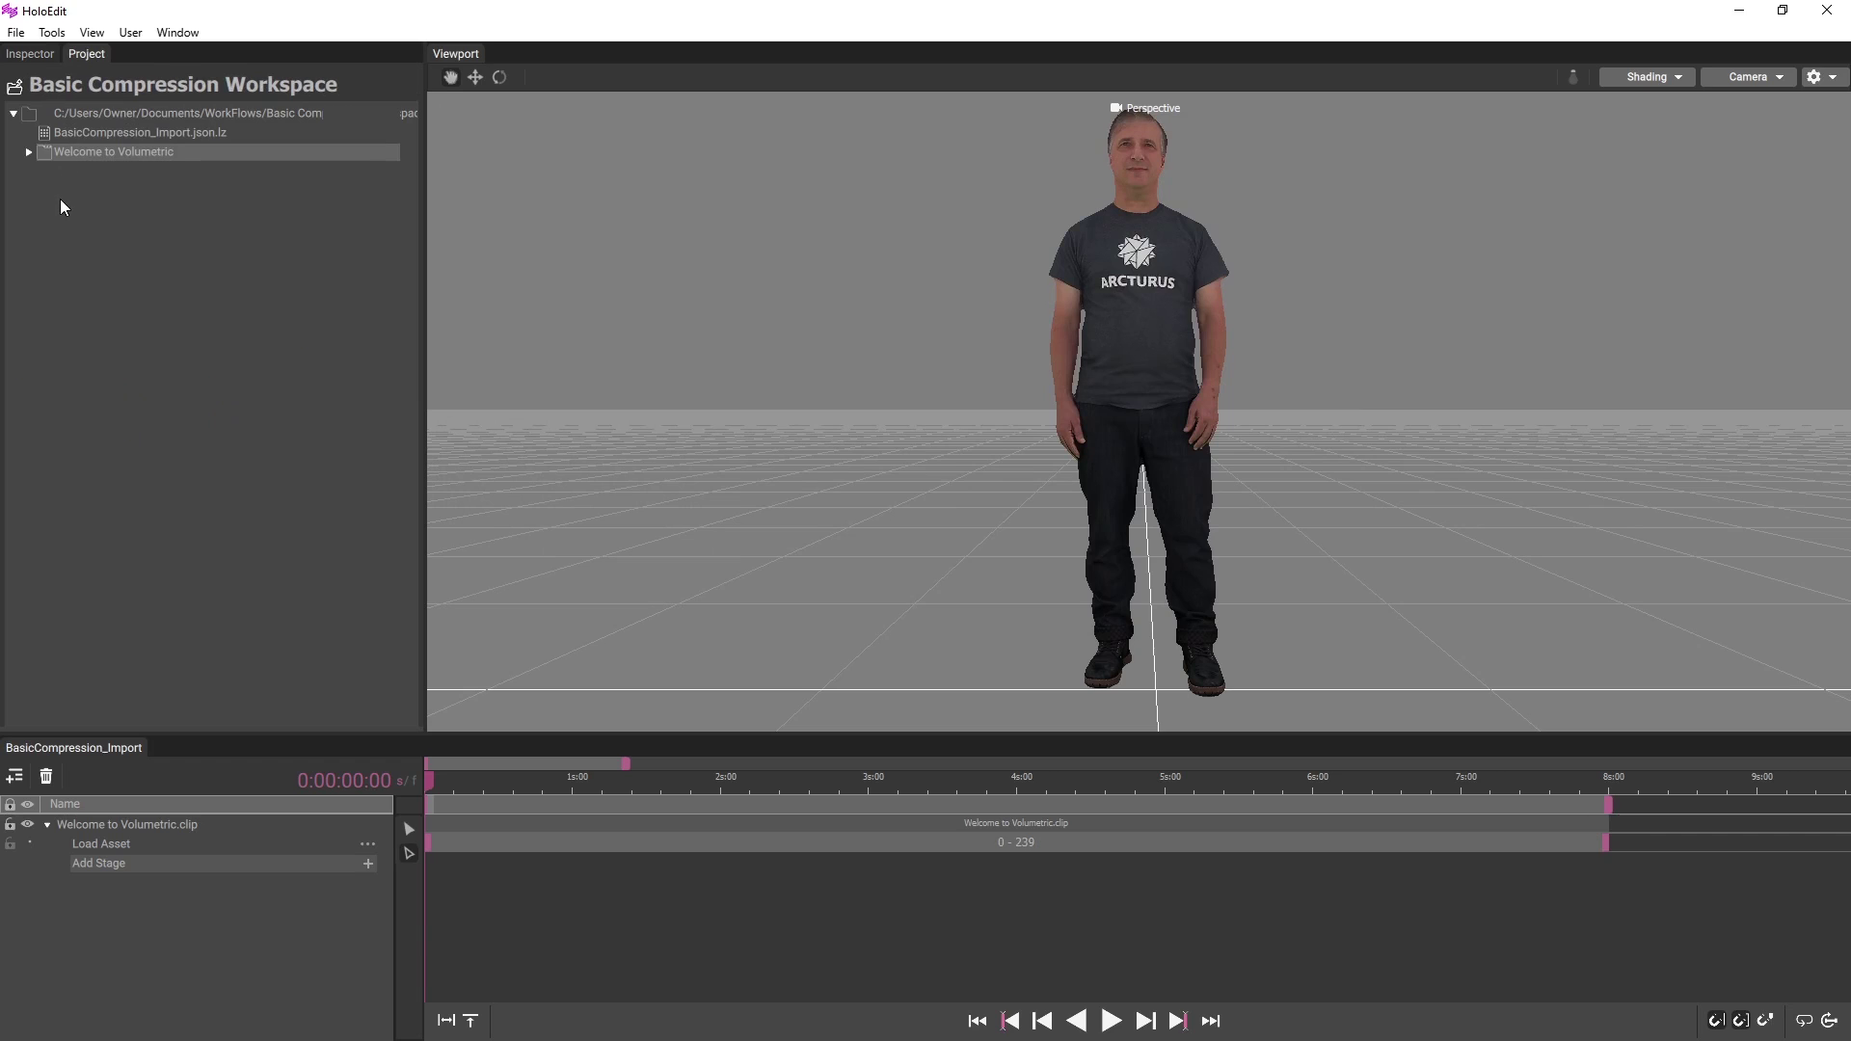
pyautogui.click(222, 132)
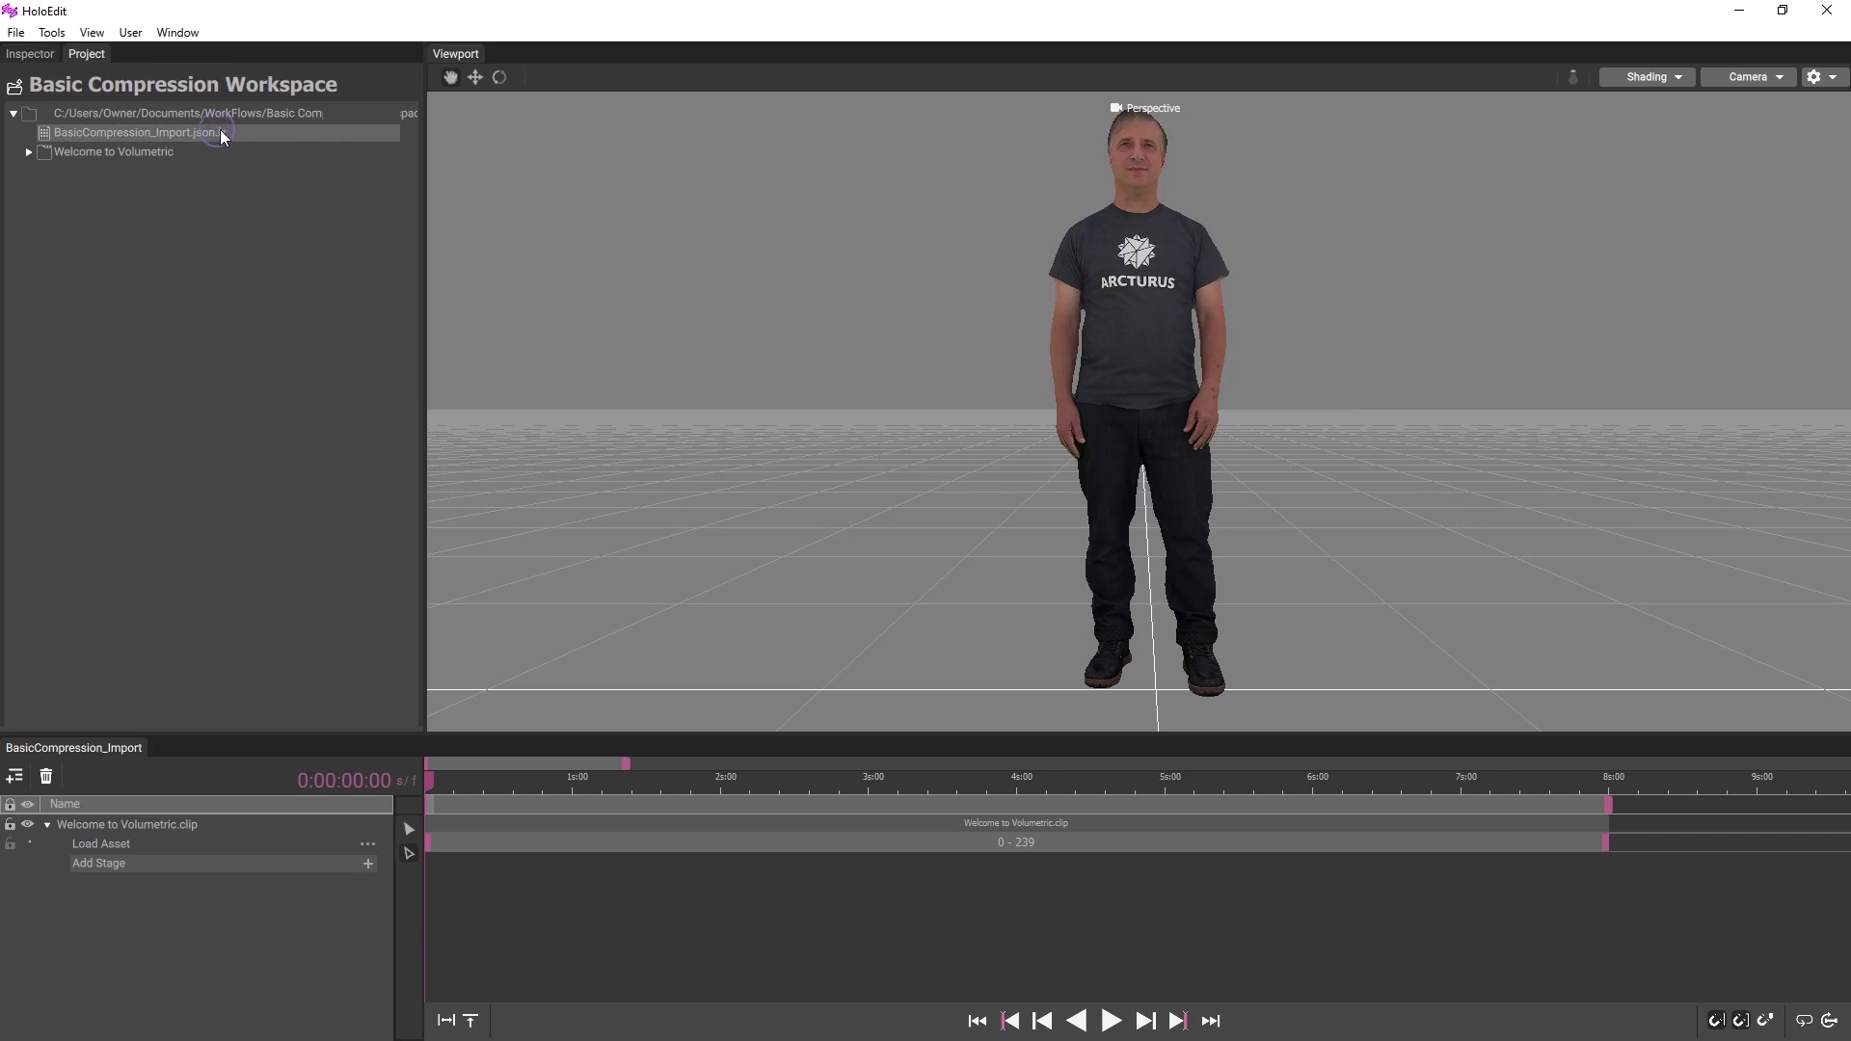
pyautogui.click(15, 32)
pyautogui.click(75, 114)
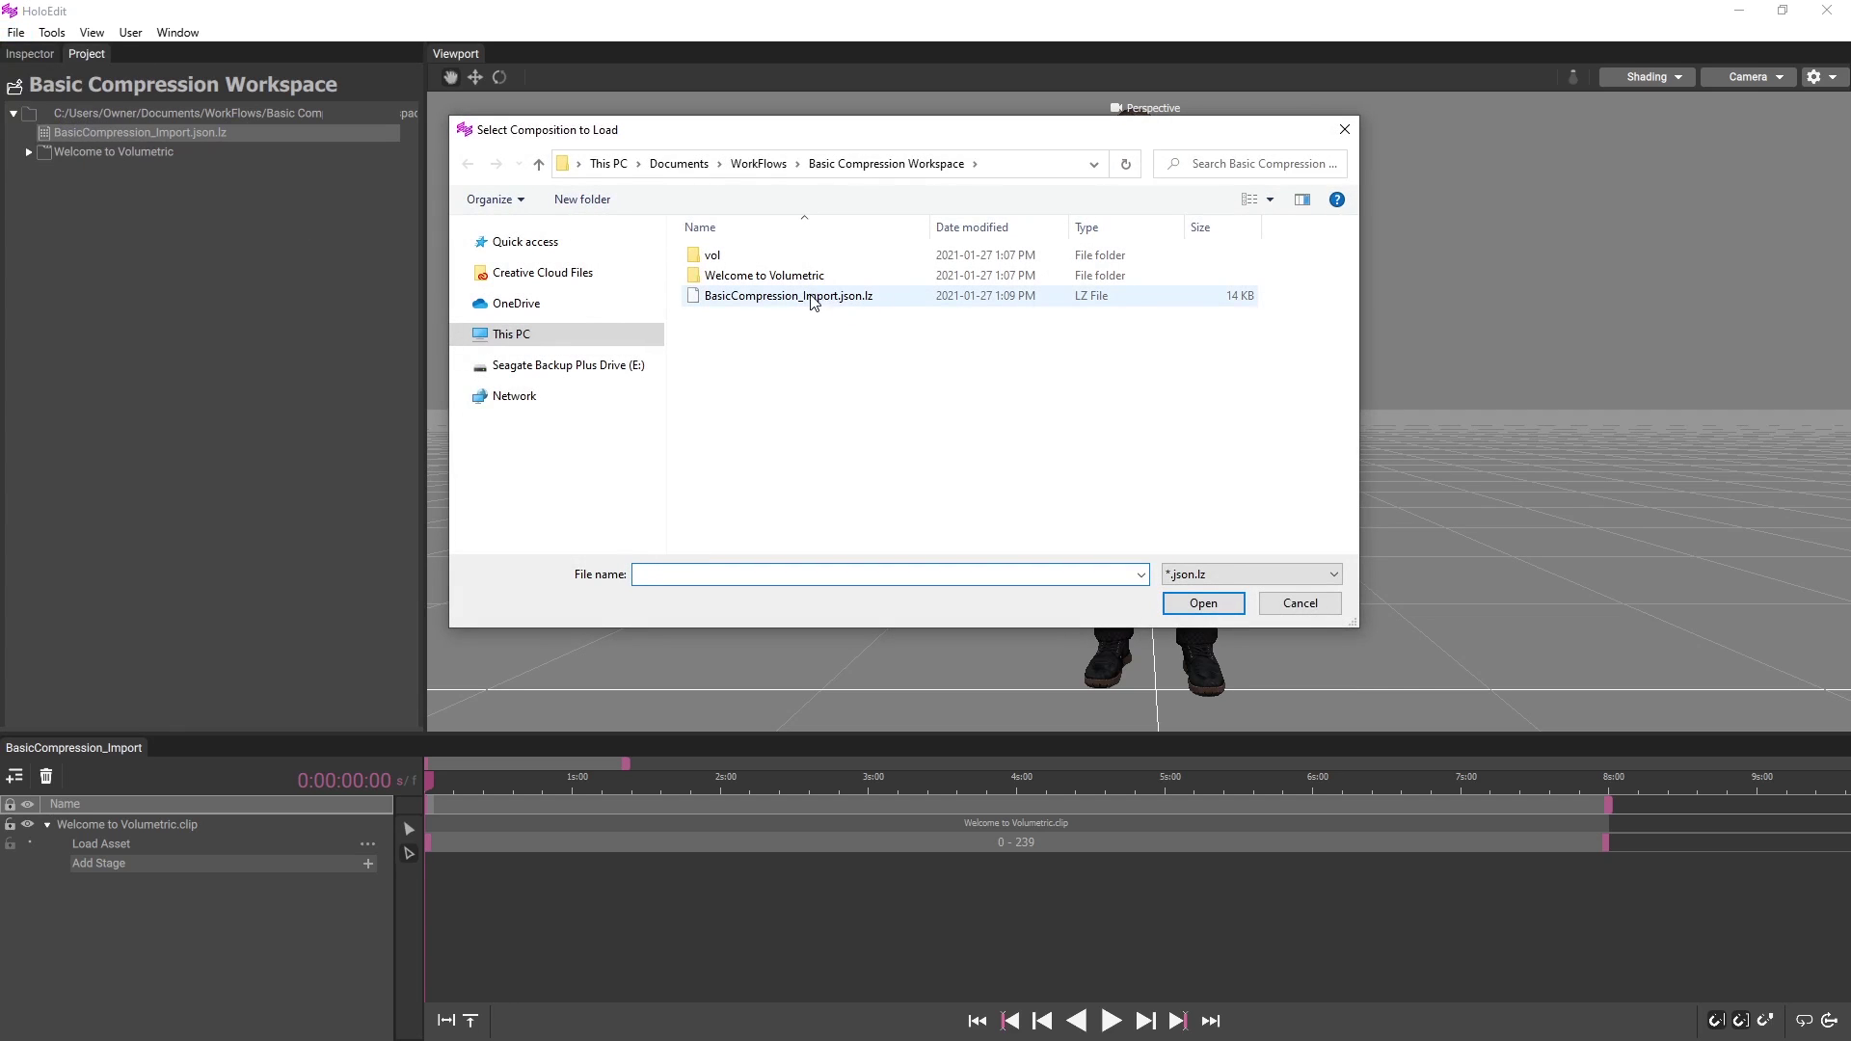
pyautogui.click(1301, 604)
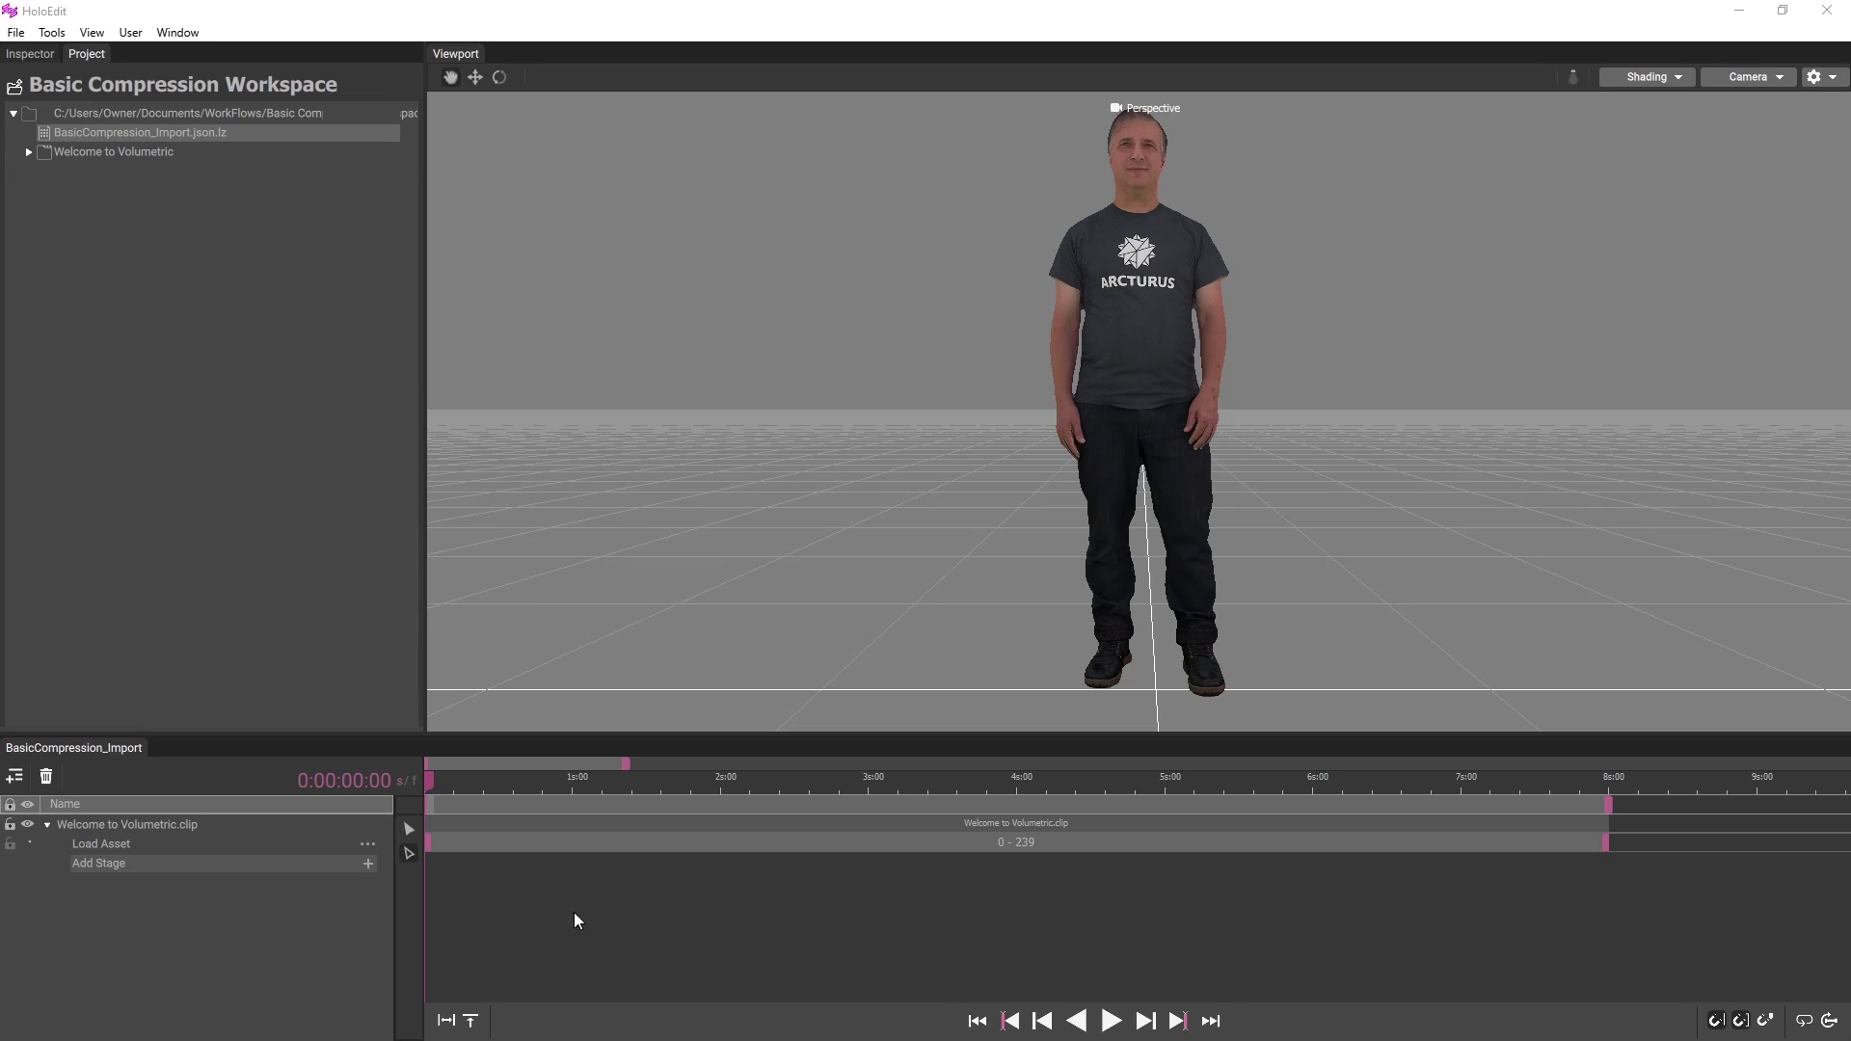
# Step: Show the Inspector's interval properties, enable loop playback, and play the Welcome to Volumetric clip
pyautogui.click(38, 54)
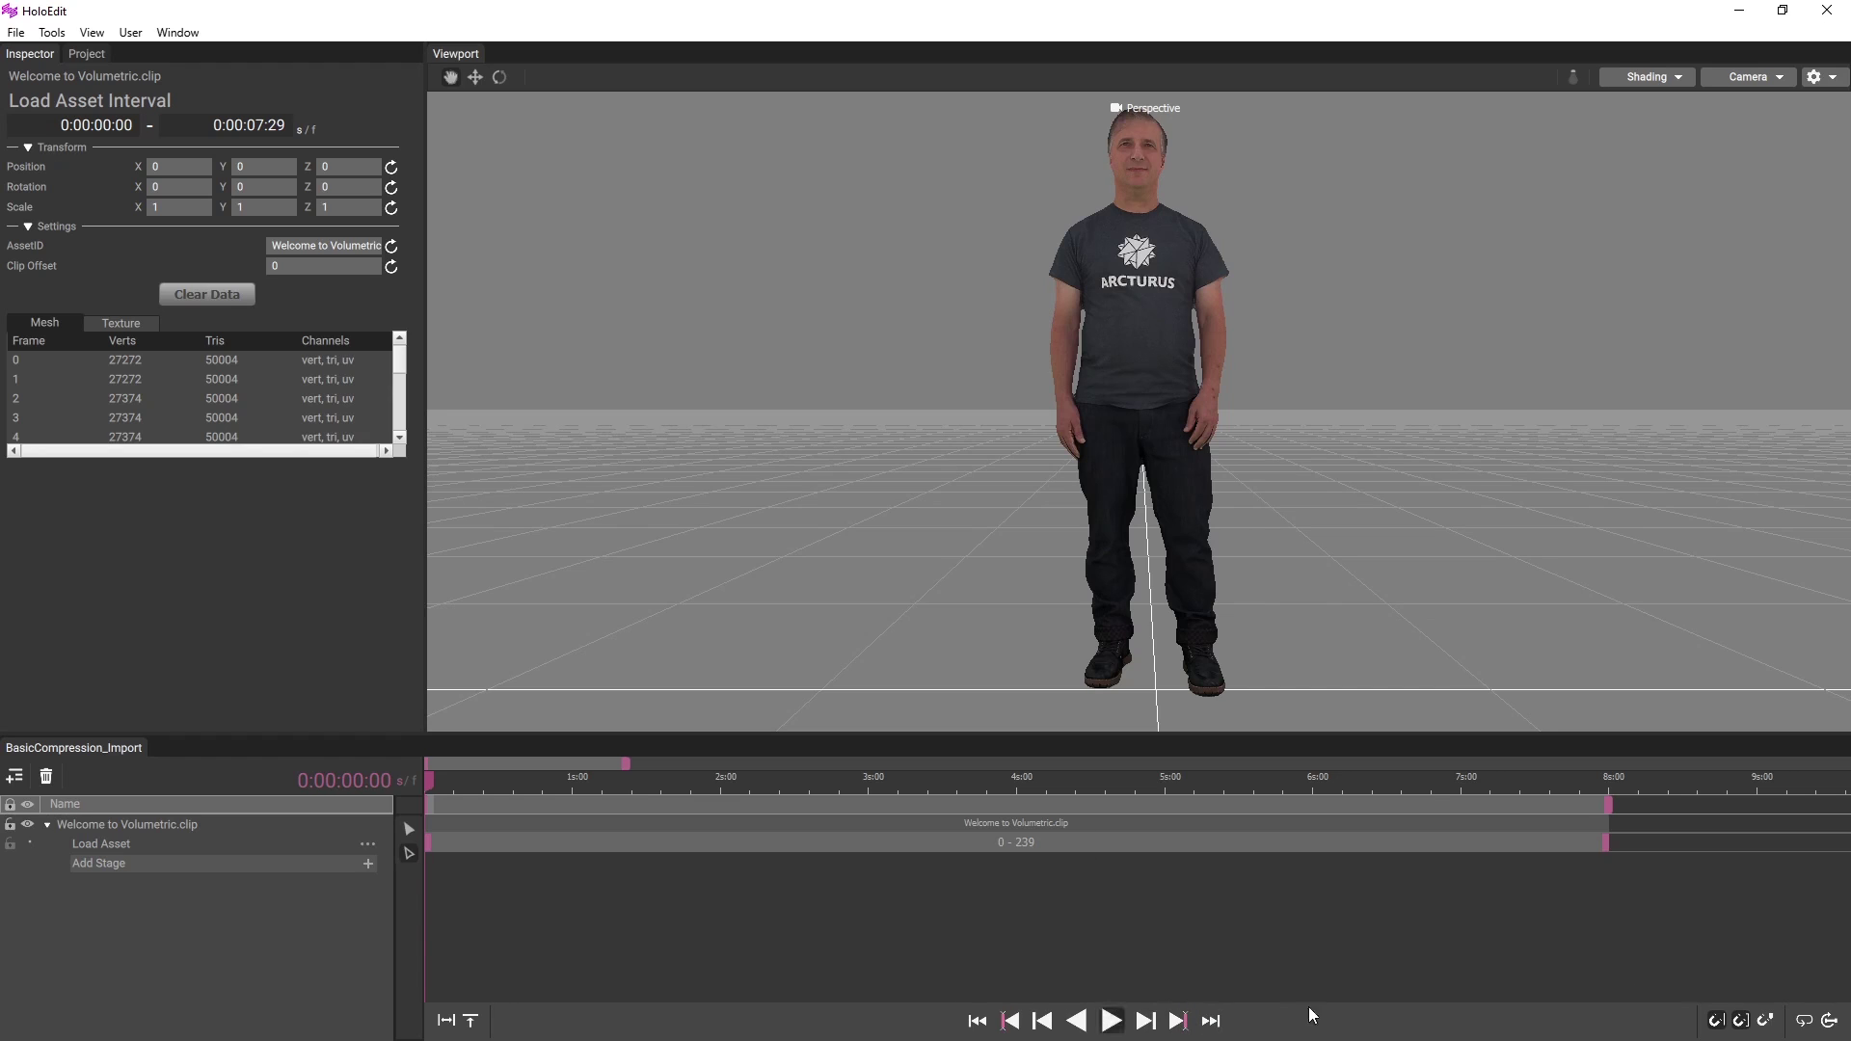
pyautogui.click(1806, 1028)
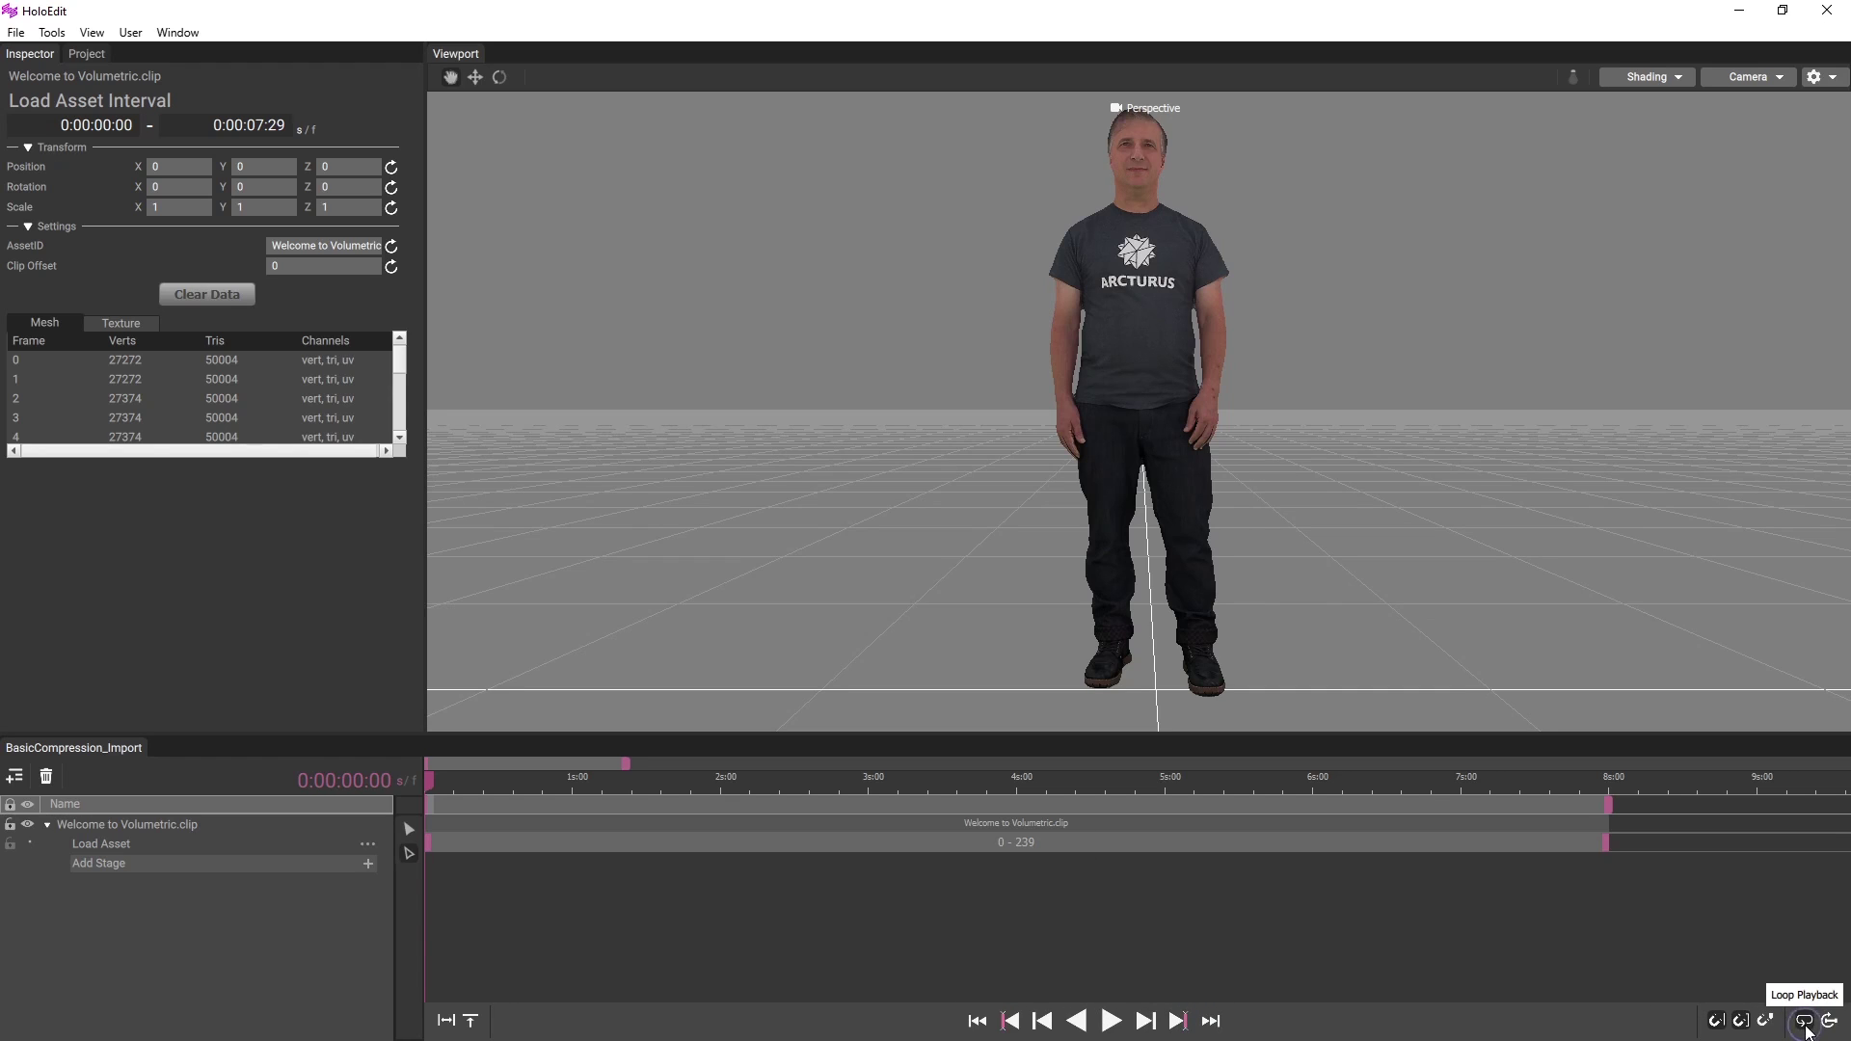
pyautogui.click(1111, 1022)
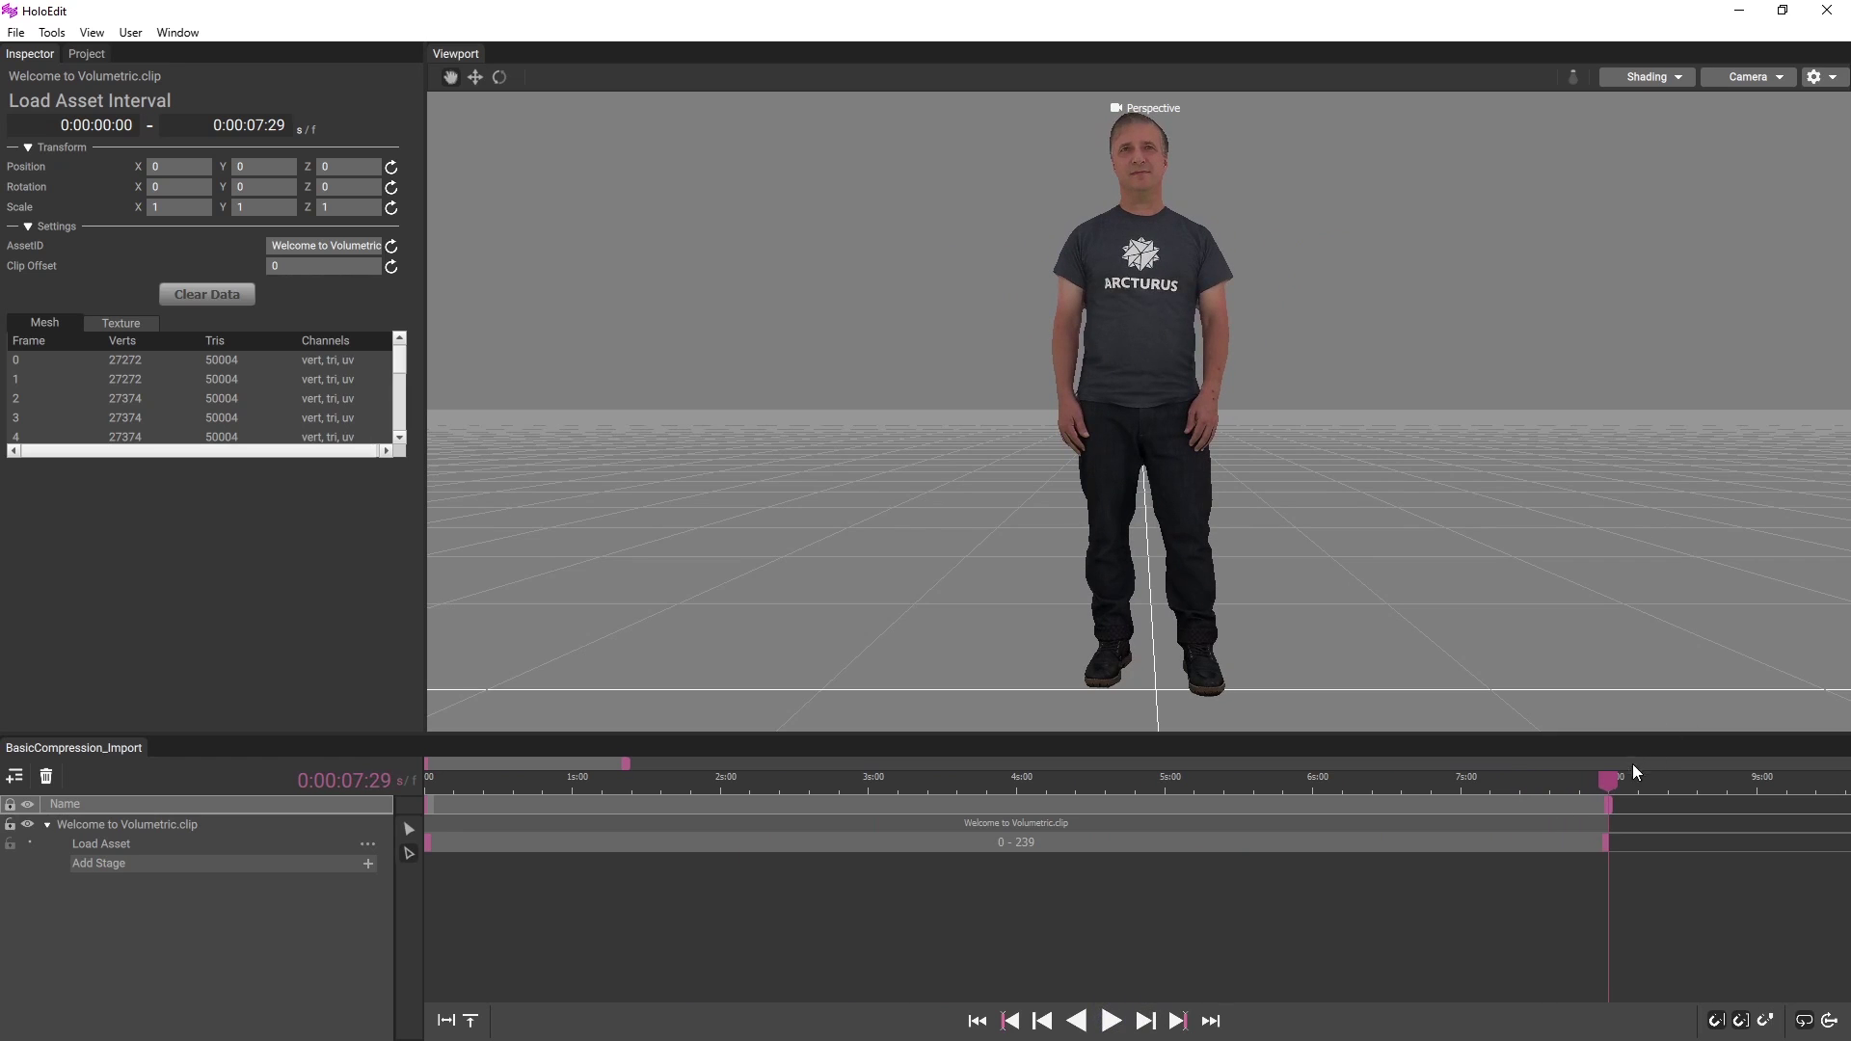
# Step: Return the playhead to 0:00:00:00 at the clip's start
pyautogui.click(977, 1020)
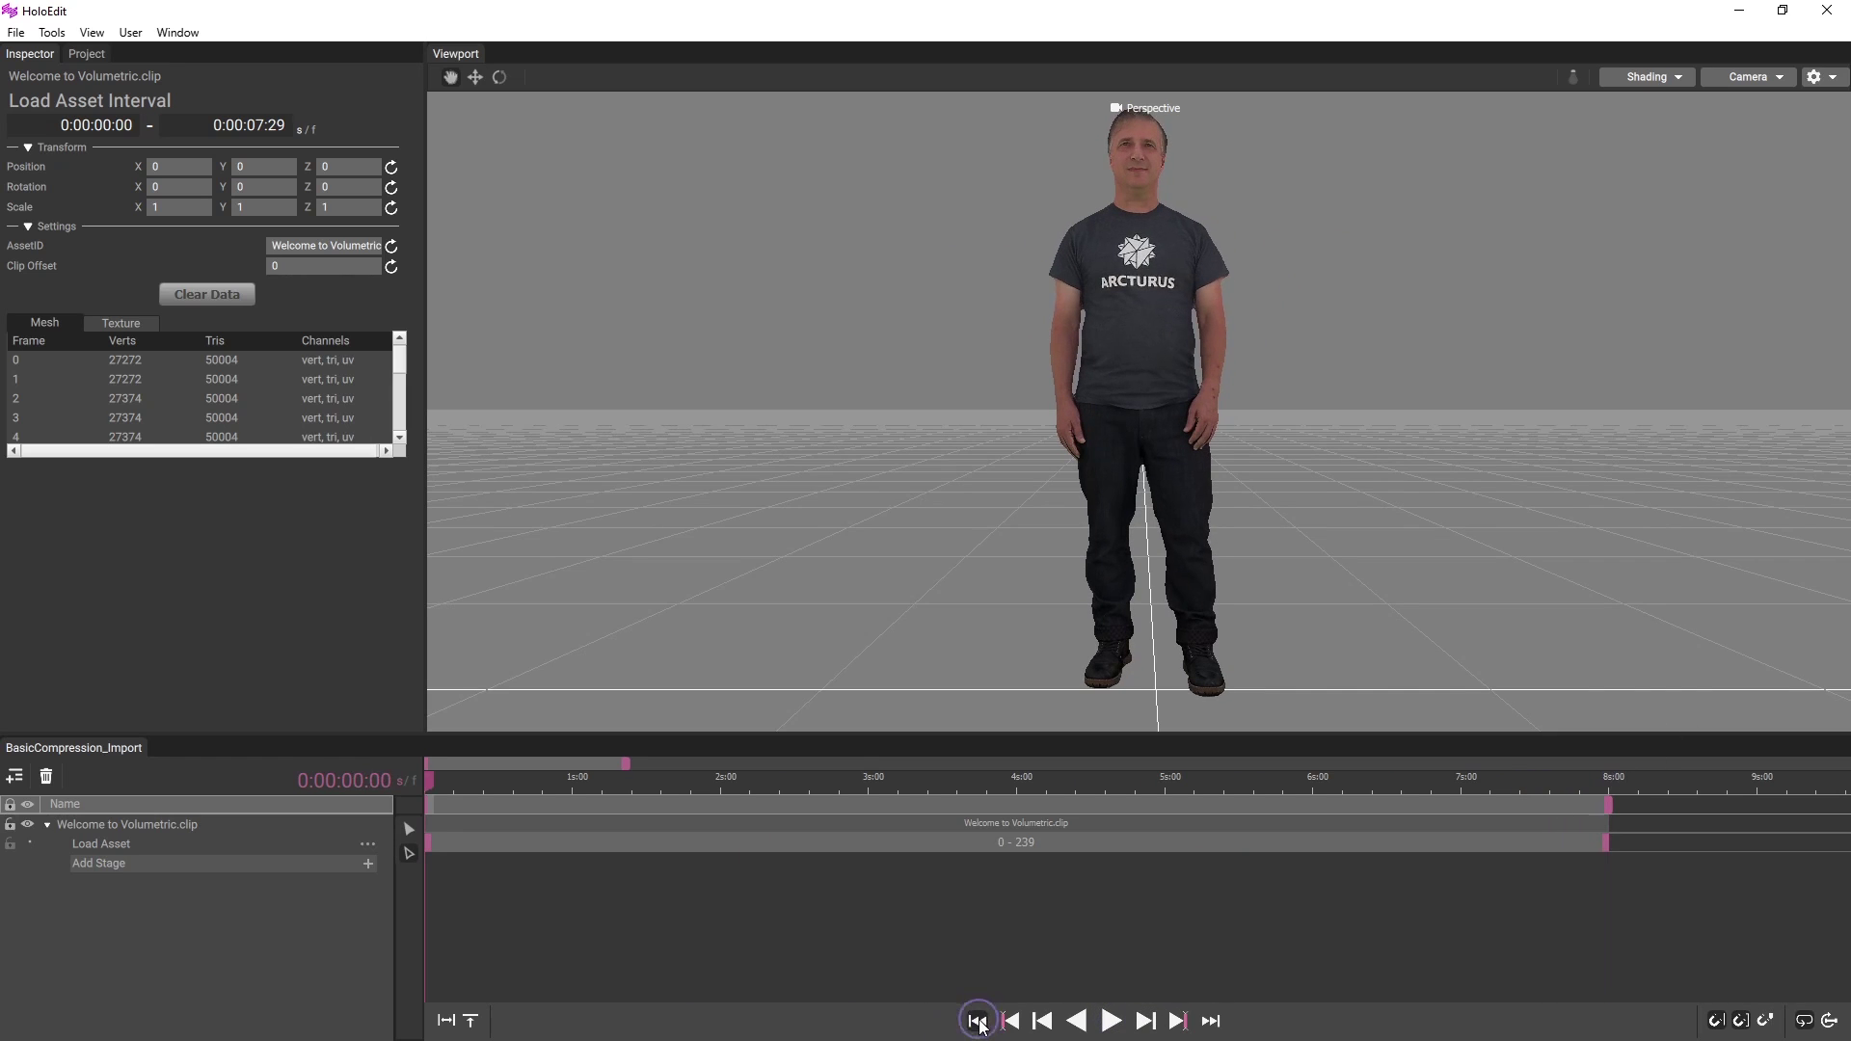